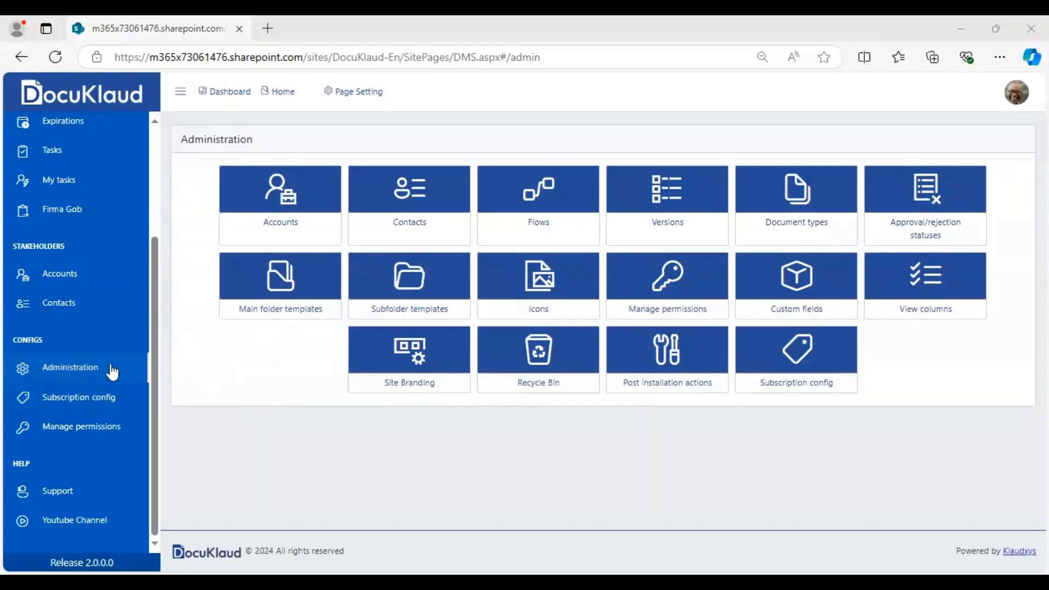
- Start a new flow in the Flows administration and add a review step to it
left_click(538, 223)
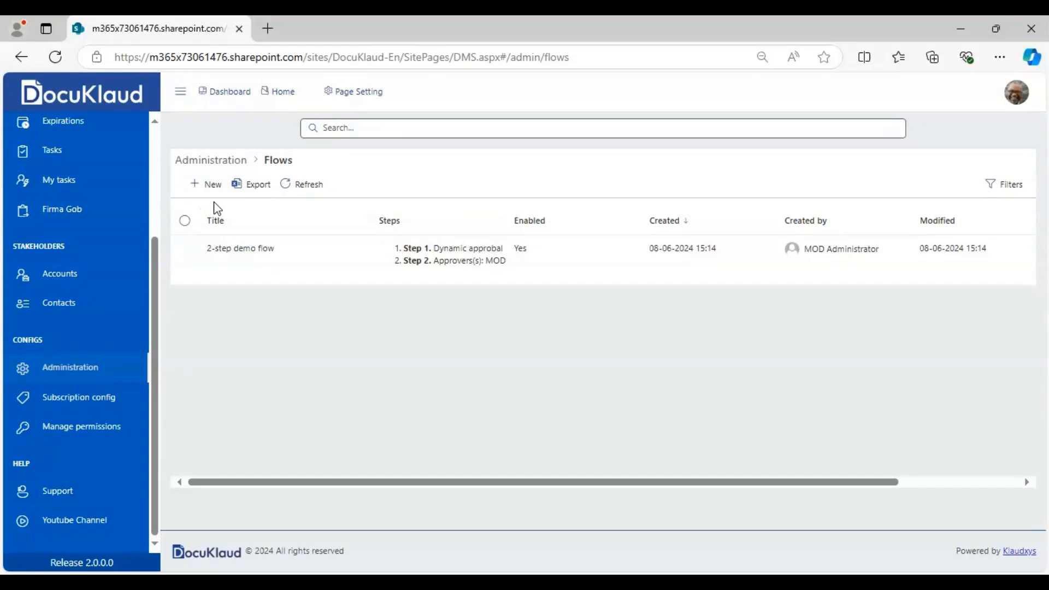
left_click(206, 186)
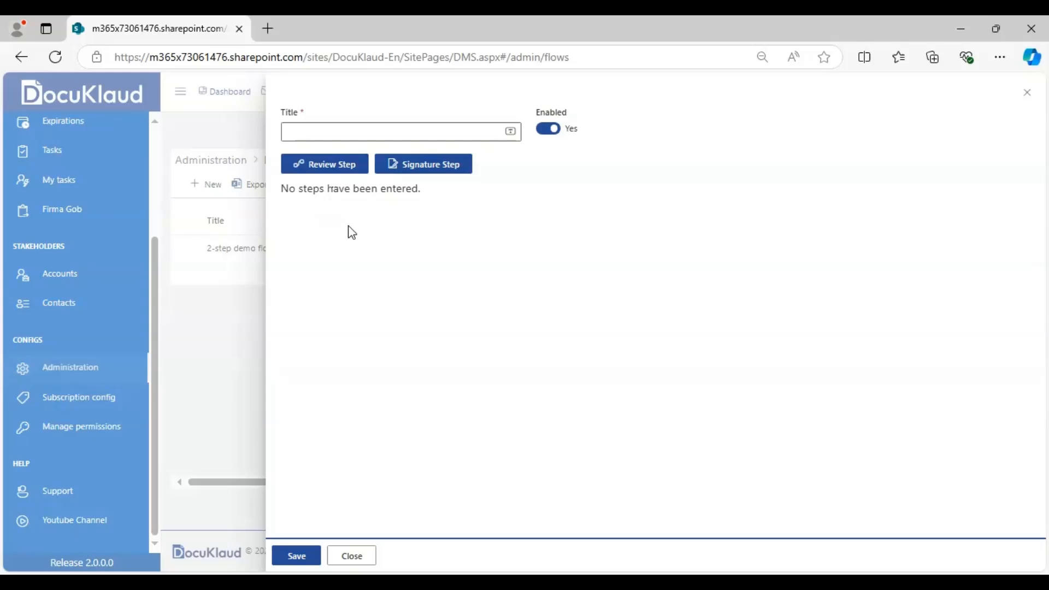
left_click(322, 134)
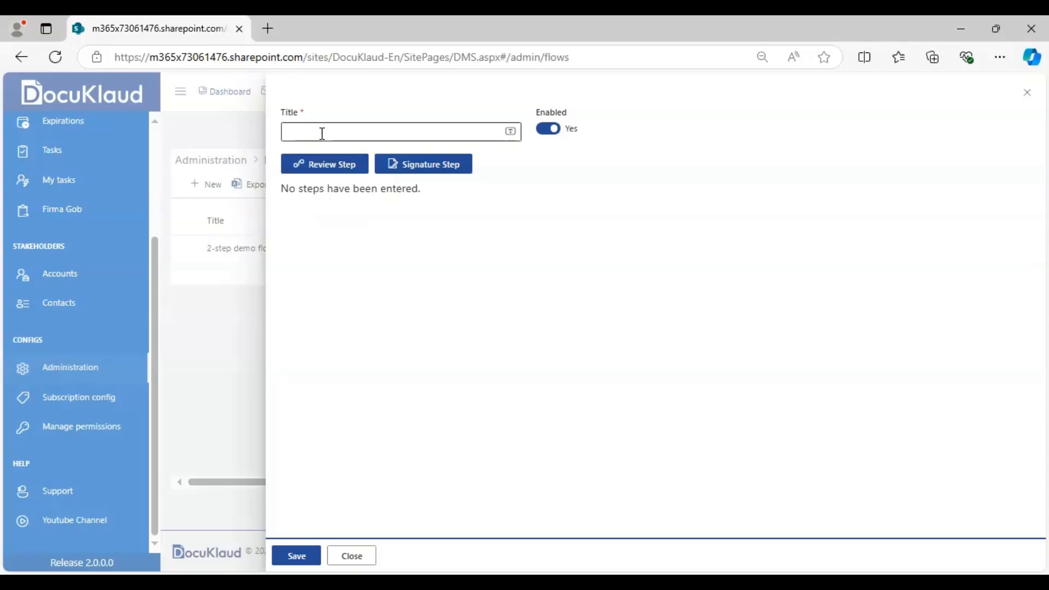
left_click(330, 165)
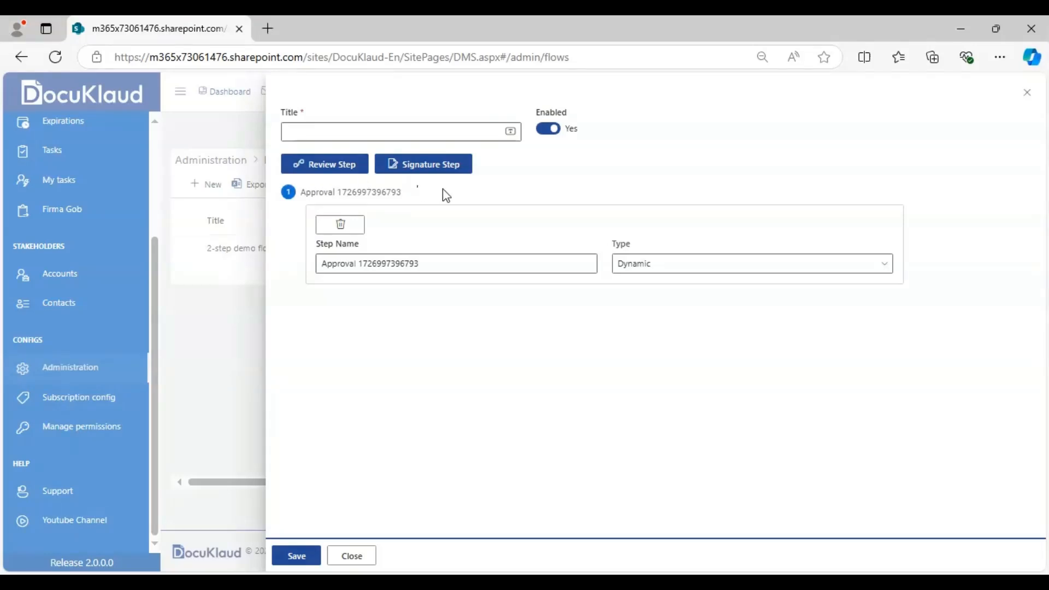
mouse_move(628, 251)
left_click(655, 270)
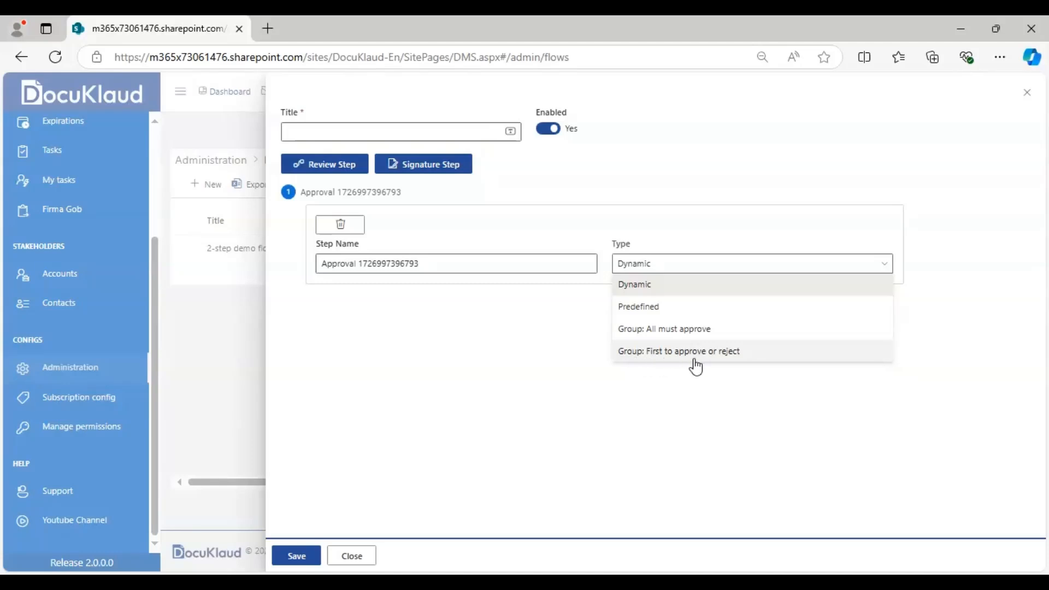
left_click(698, 385)
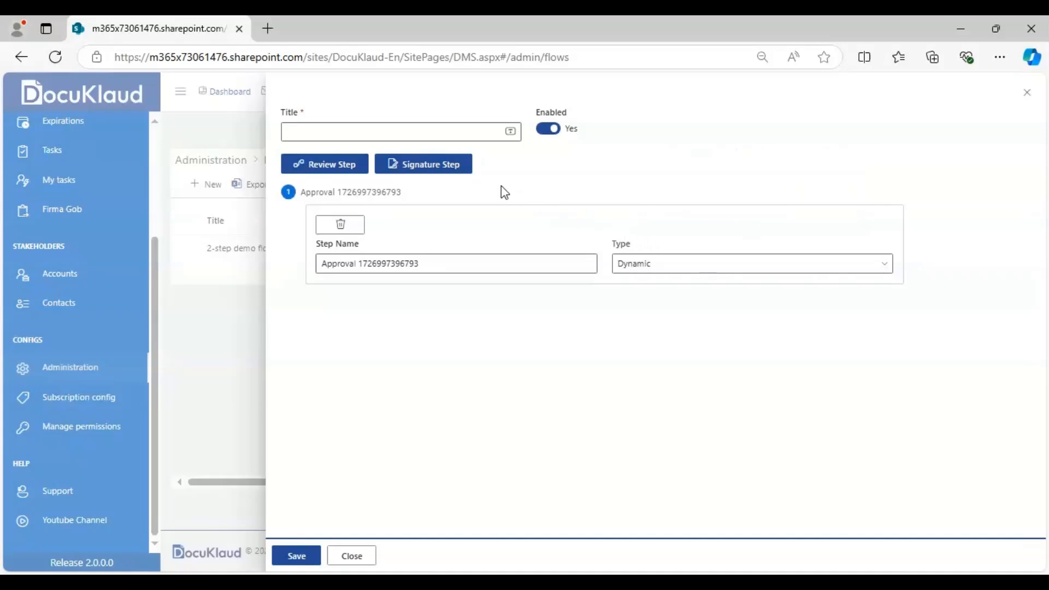
- Title the new flow "Board Approval"
left_click(374, 130)
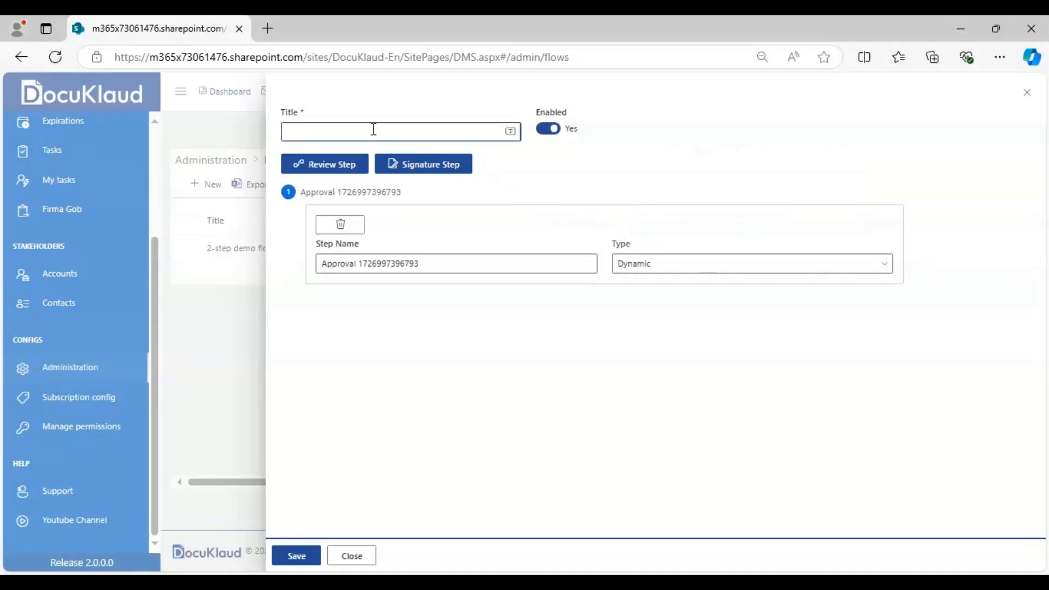
type("Board Approval")
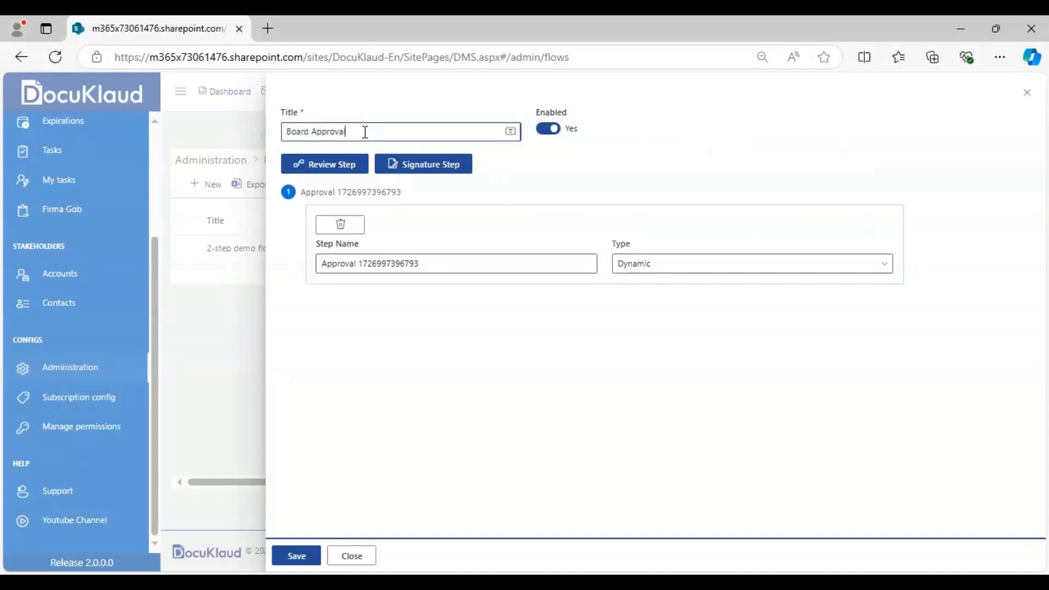
- Replace the first review step's default name with "Technical Review"
left_click(405, 257)
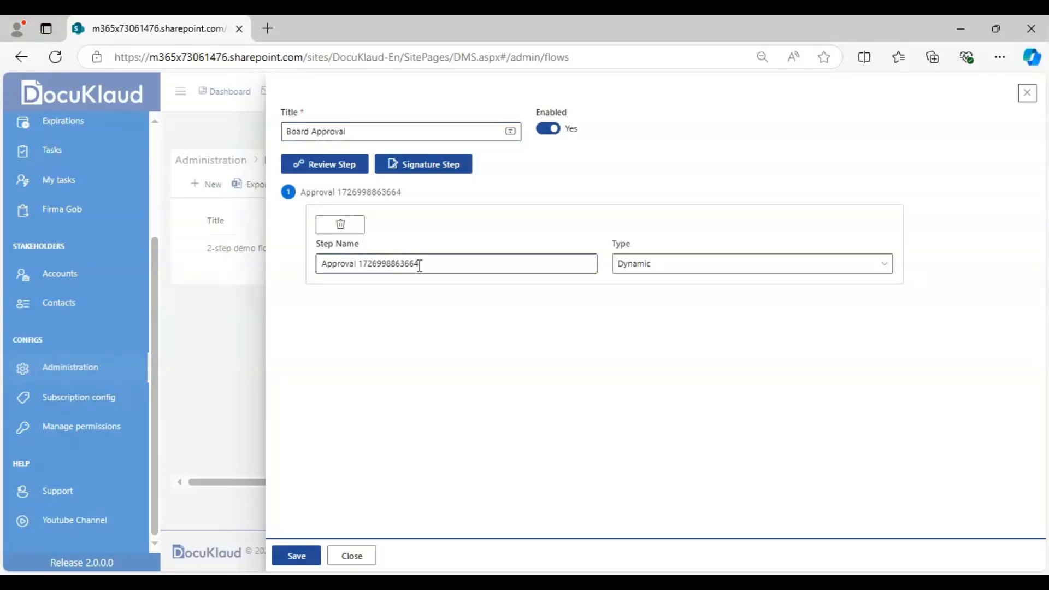
left_click(444, 265)
key("BackSpace")
key("BackSpace")
key("BackSpace")
key("BackSpace")
key("BackSpace")
key("BackSpace")
key("BackSpace")
key("BackSpace")
key("BackSpace")
key("BackSpace")
key("BackSpace")
key("BackSpace")
key("BackSpace")
key("BackSpace")
key("BackSpace")
key("BackSpace")
key("BackSpace")
key("BackSpace")
key("BackSpace")
key("BackSpace")
key("BackSpace")
key("BackSpace")
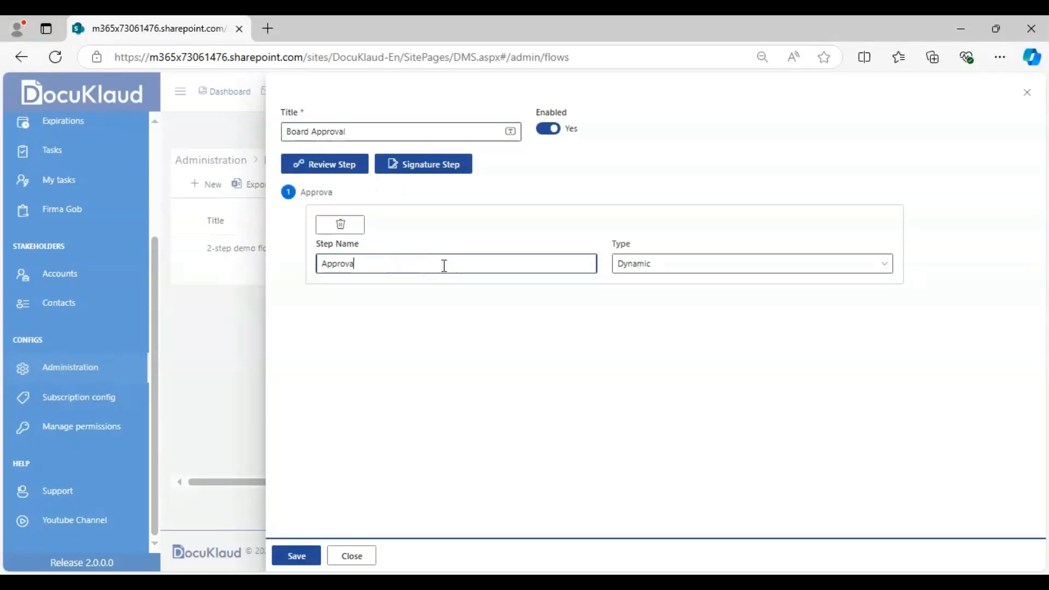
type("Technical Revi")
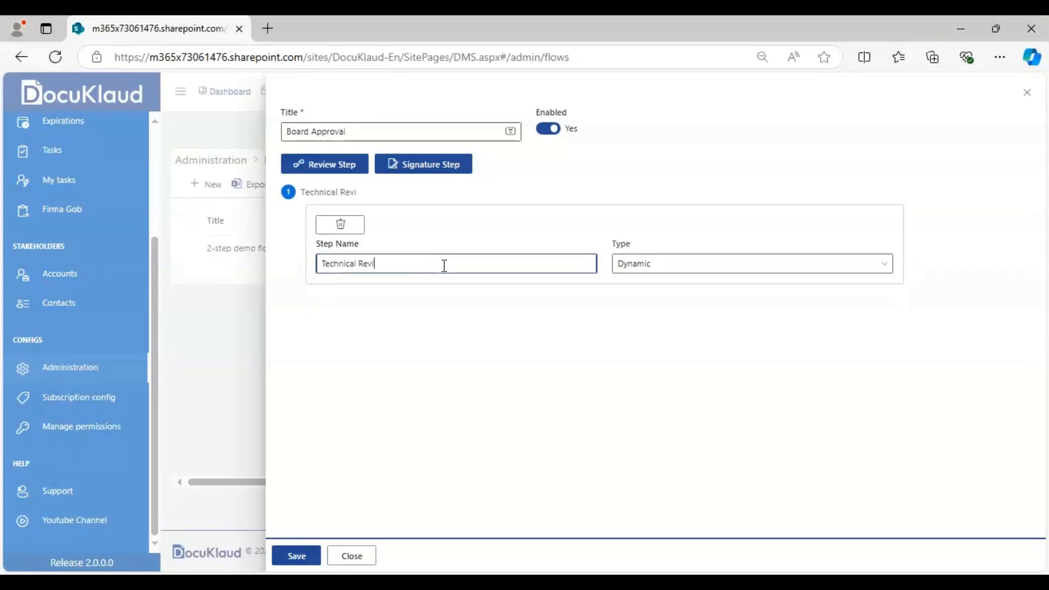
type("ew")
- Choose the Dynamic type for the Technical Review step and save the flow
left_click(641, 268)
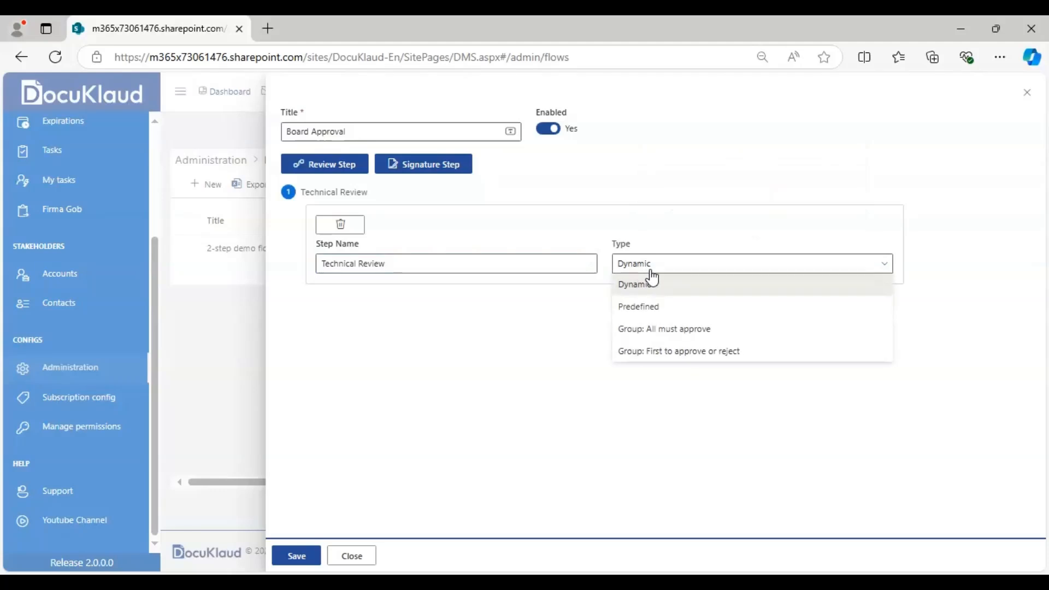
left_click(691, 293)
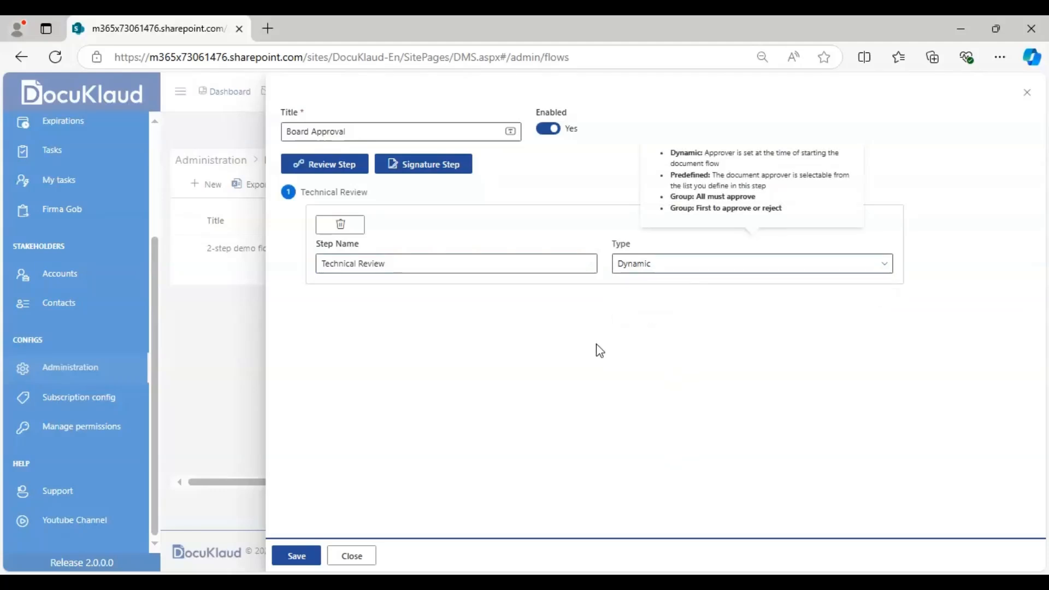
left_click(305, 556)
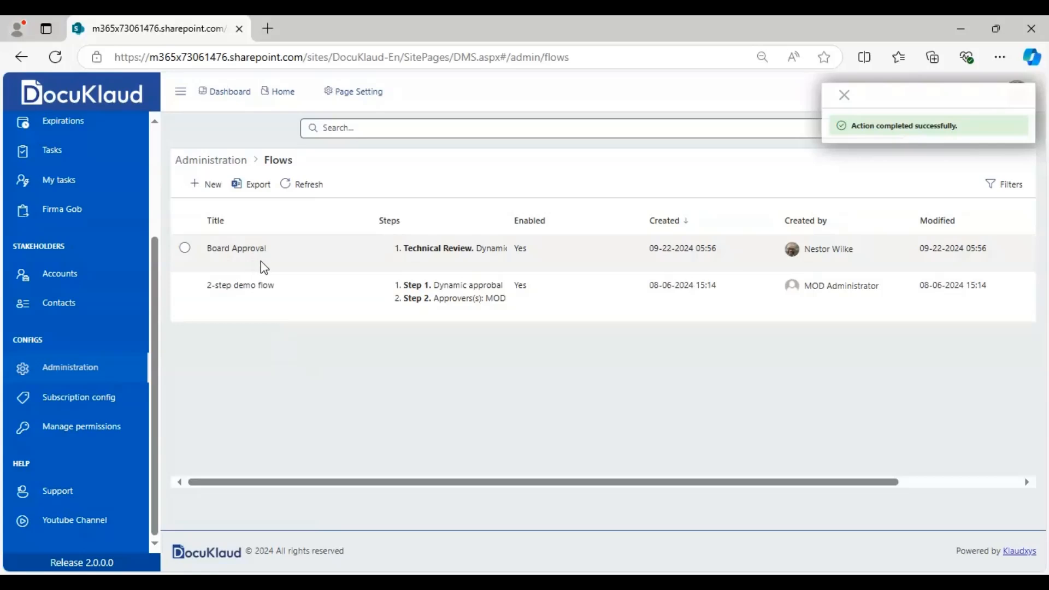
- Reopen the Board Approval flow and add a second review step named "Legal Review"
double_click(270, 266)
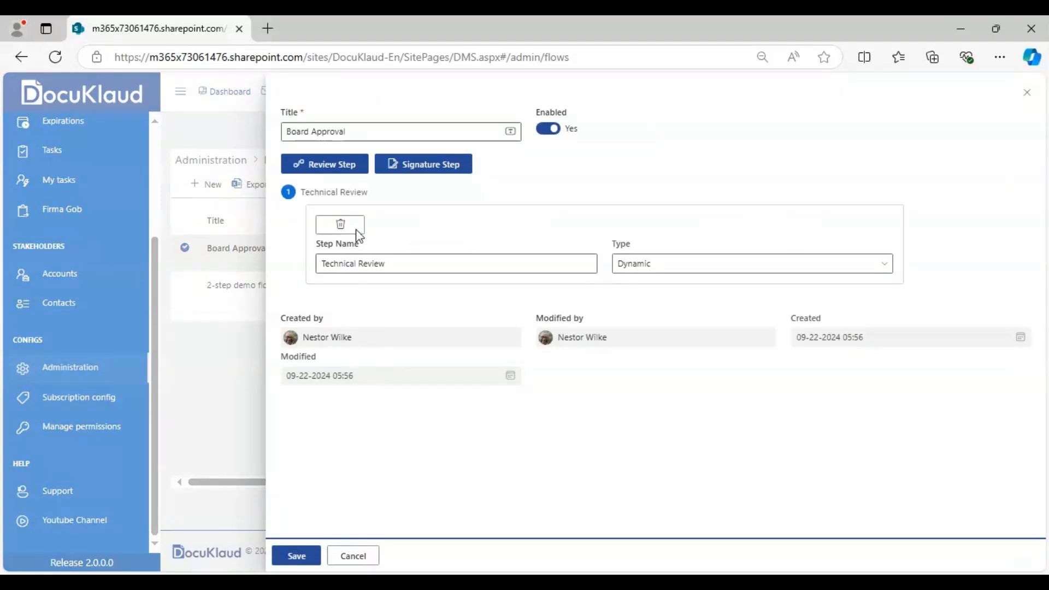
left_click(328, 169)
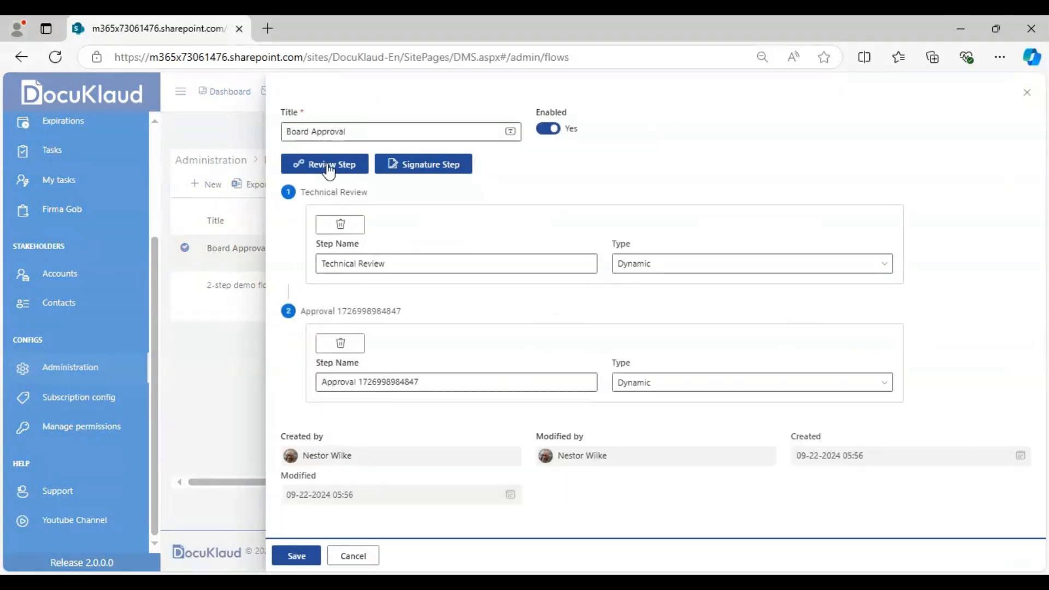
left_click(331, 167)
left_click(478, 380)
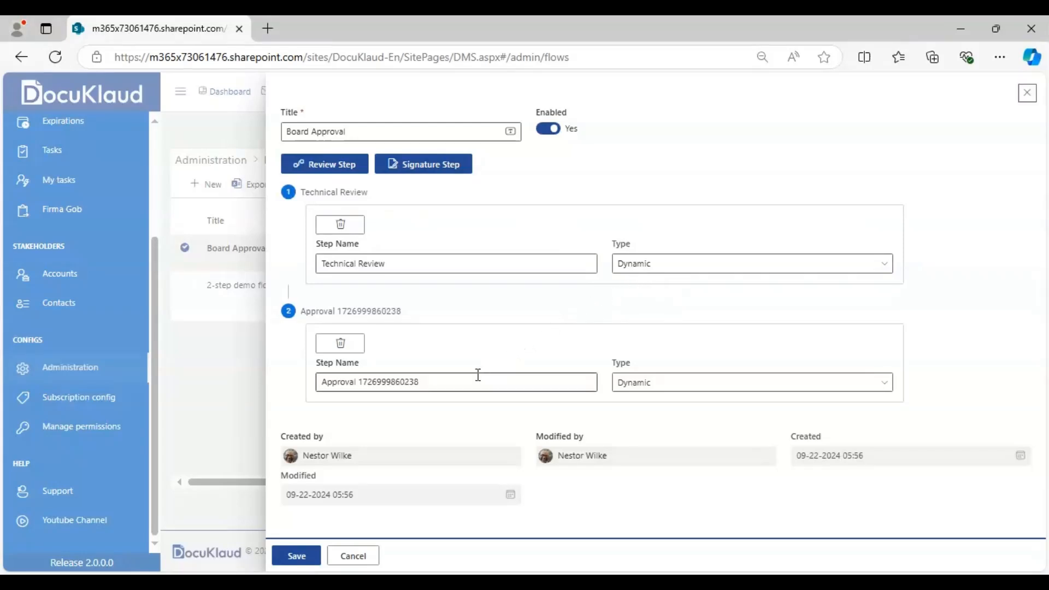
key("BackSpace")
key("BackSpace")
key("BackSpace")
key("BackSpace")
key("BackSpace")
key("BackSpace")
key("BackSpace")
key("BackSpace")
key("BackSpace")
key("BackSpace")
key("BackSpace")
key("BackSpace")
key("BackSpace")
key("BackSpace")
key("BackSpace")
key("BackSpace")
key("BackSpace")
key("BackSpace")
key("BackSpace")
key("BackSpace")
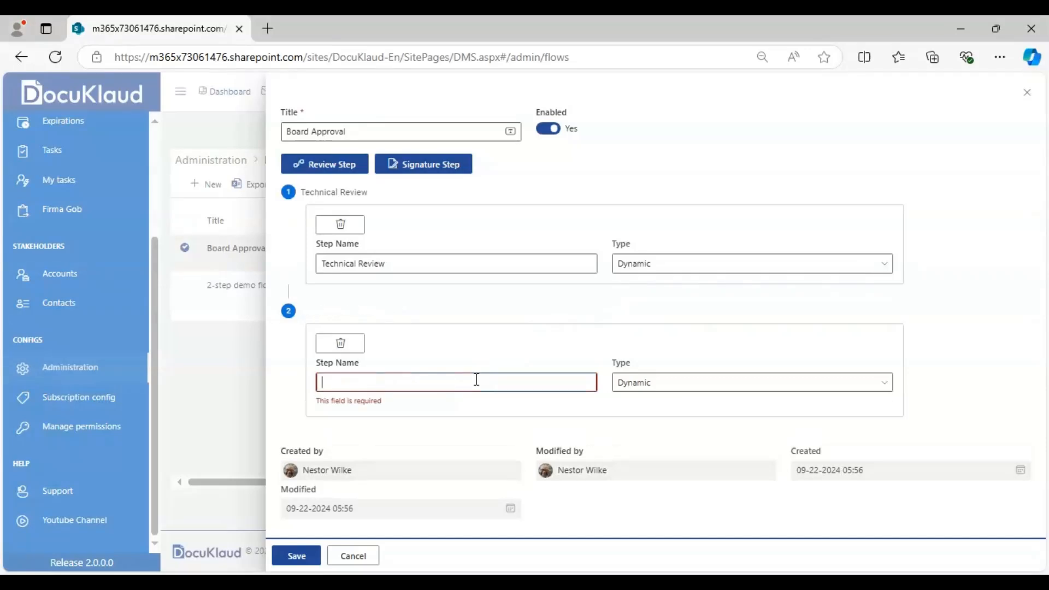
type("Lega")
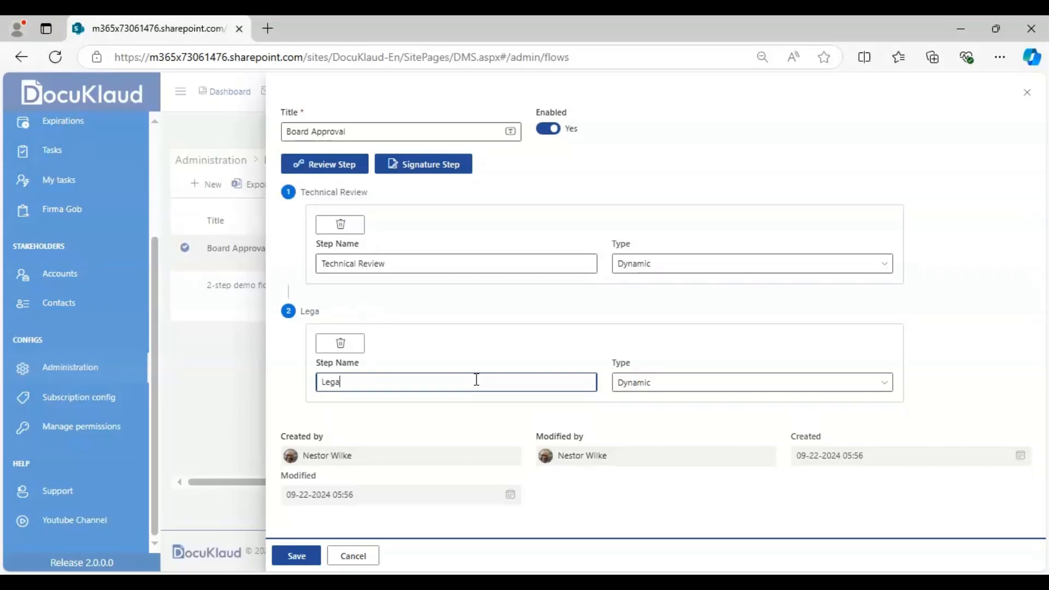
type("l Review")
- Set the Legal Review step's type to Predefined and add the first user as an approver
left_click(642, 386)
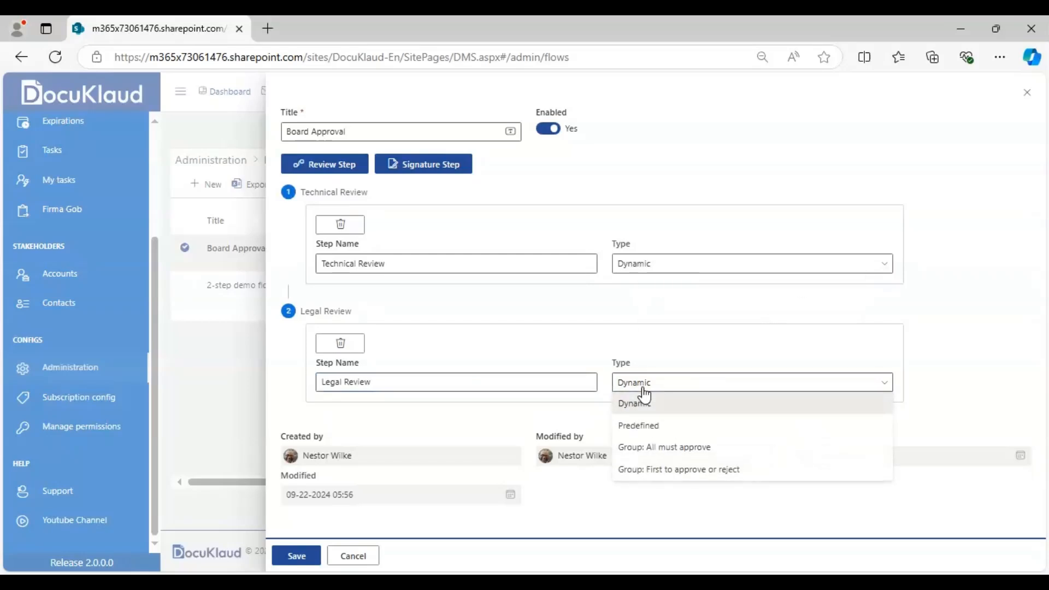
left_click(647, 426)
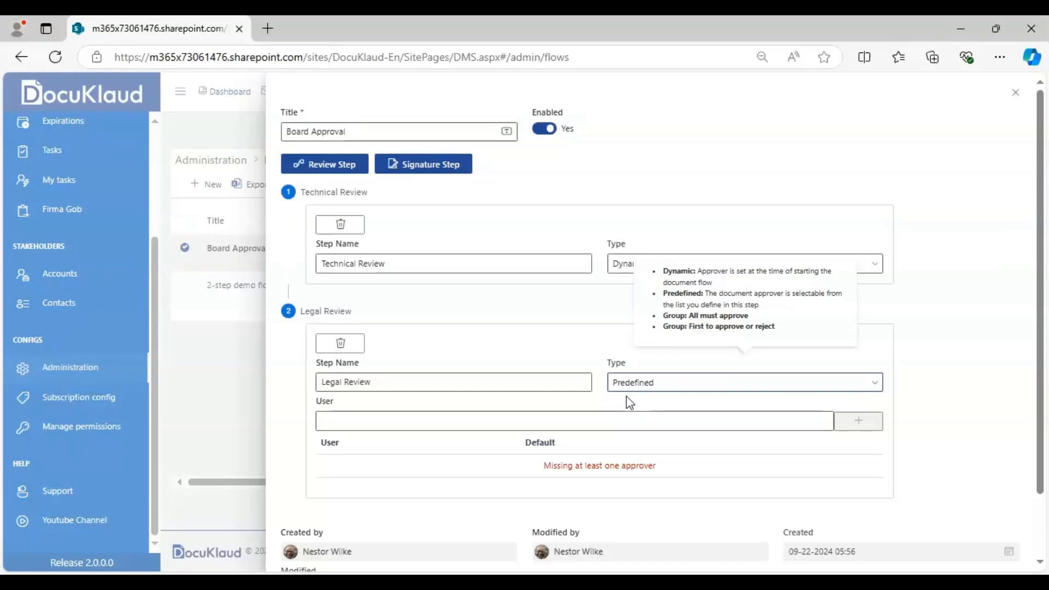
left_click(483, 422)
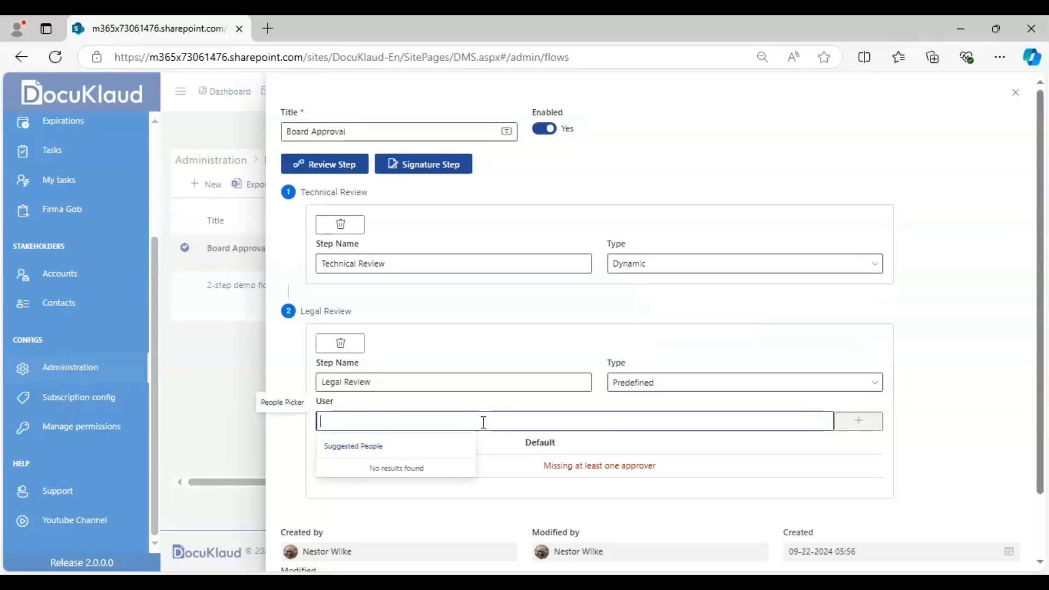
type("Alex Wilber")
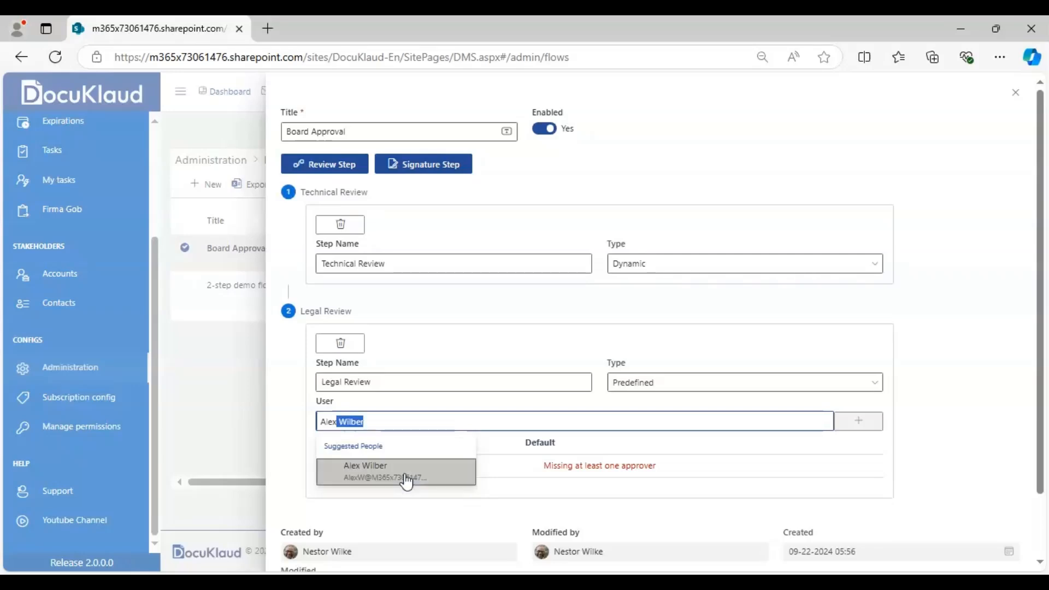
left_click(406, 477)
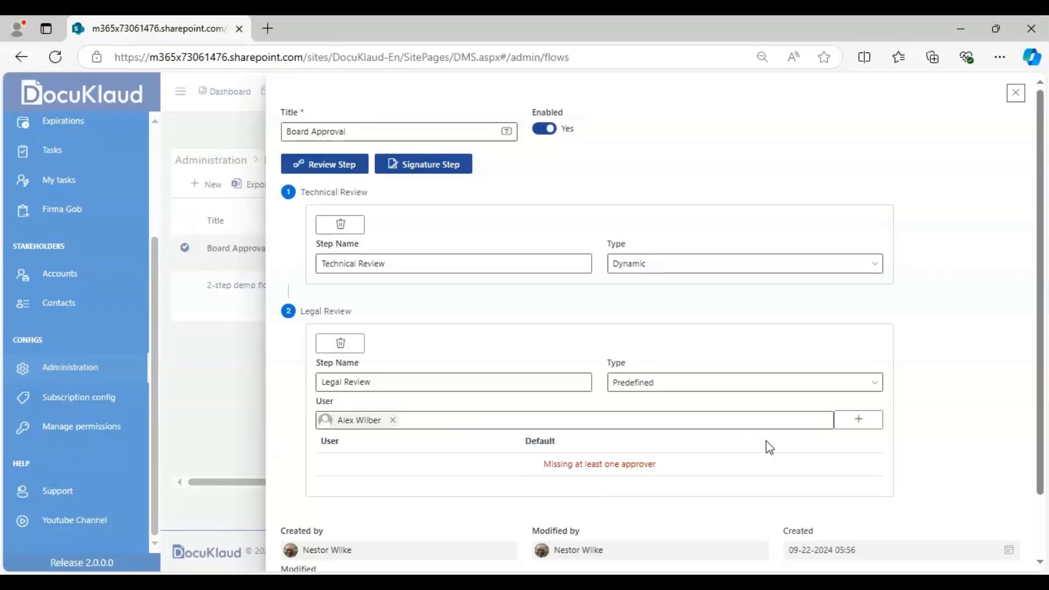
left_click(858, 418)
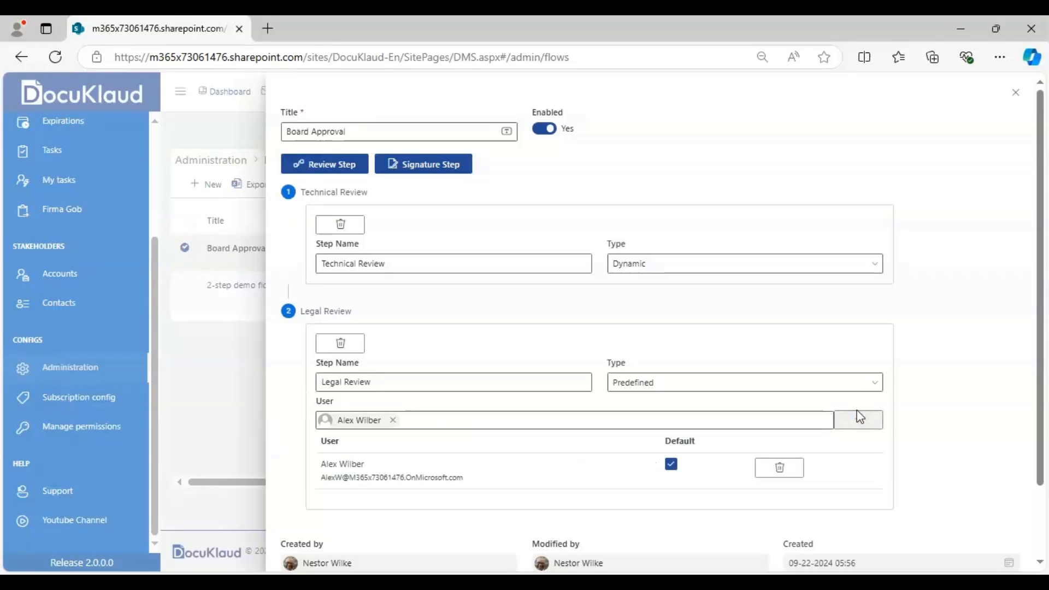
- Find a second user by first name and add them to the Legal Review approvers
left_click(461, 420)
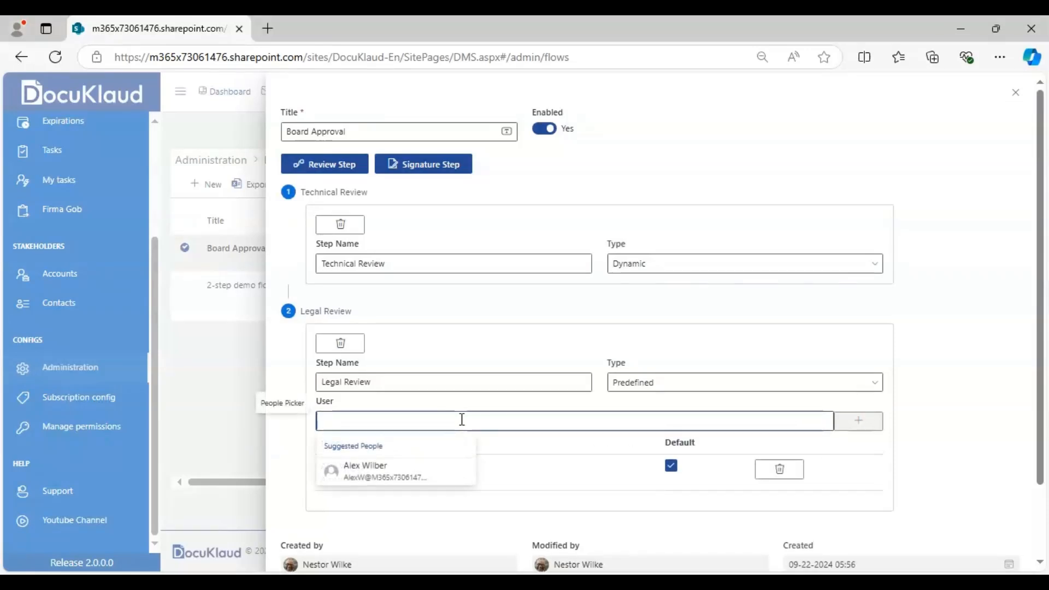
type("Bianca Pisani")
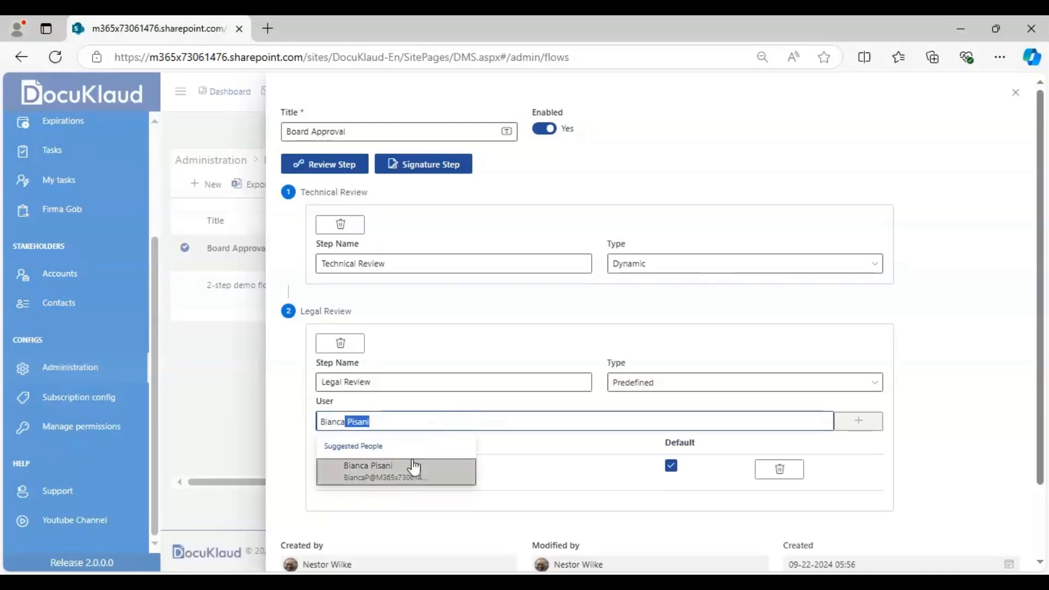
left_click(410, 470)
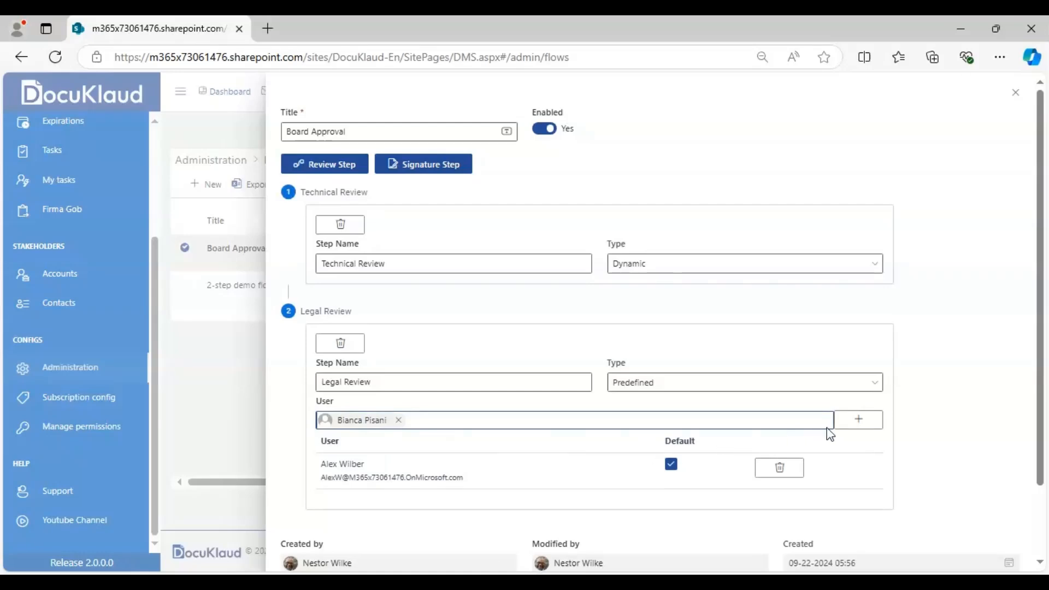
left_click(854, 426)
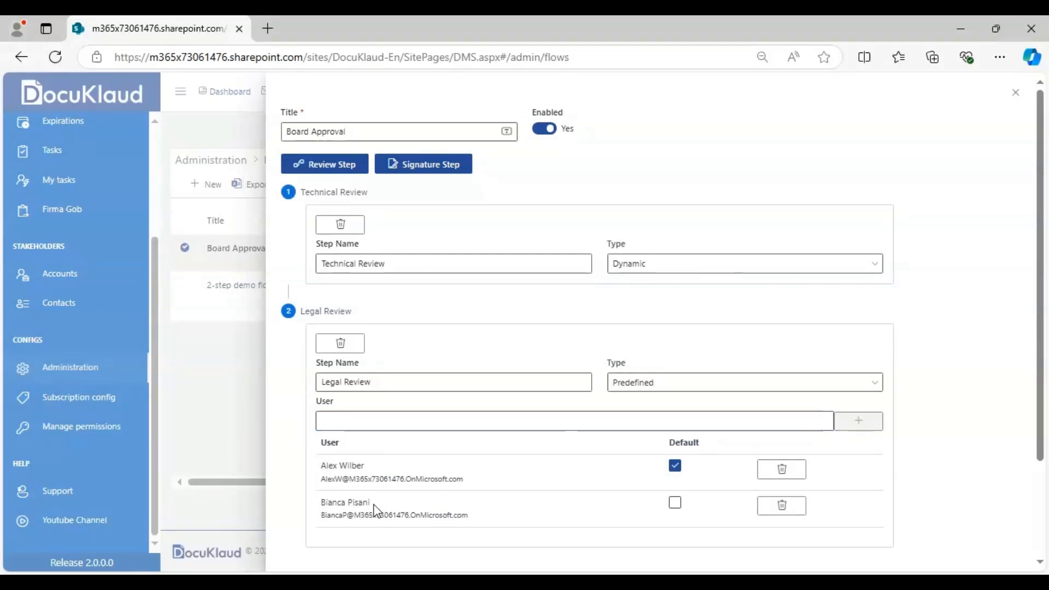
- Add a third review step named "Coordination Review" with the type "Group: First to approve or reject"
left_click(319, 167)
left_click_drag(1039, 297, 1029, 454)
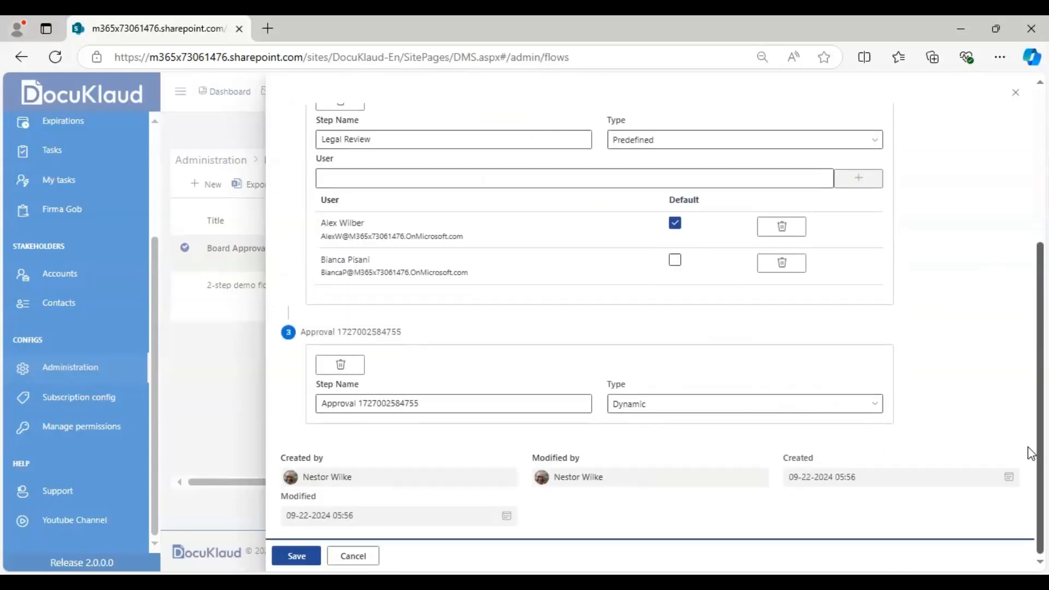
left_click(453, 403)
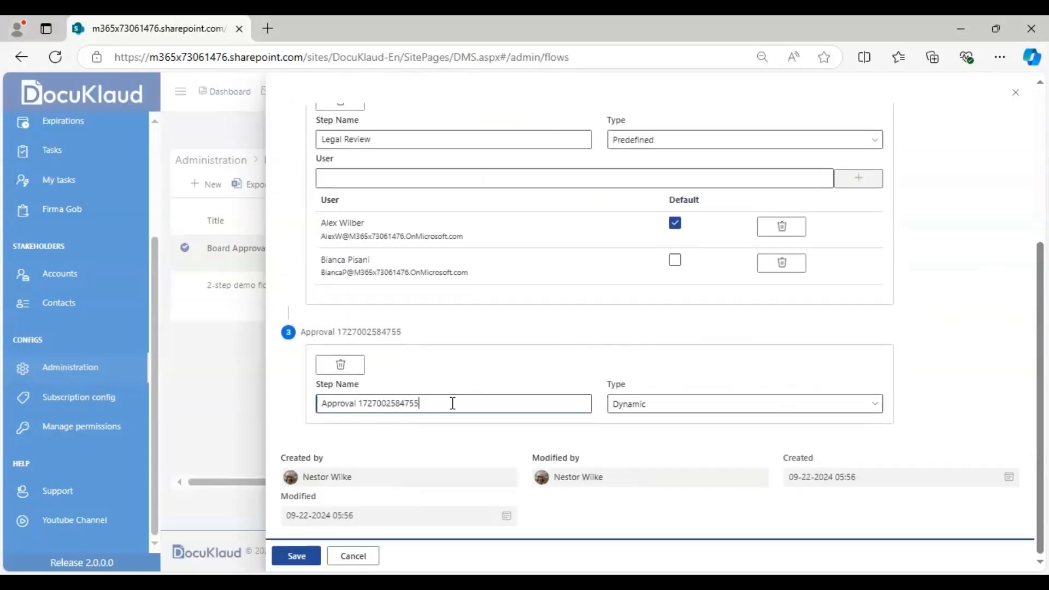
double_click(452, 403)
key("BackSpace")
key("BackSpace")
key("BackSpace")
key("BackSpace")
key("BackSpace")
key("BackSpace")
key("BackSpace")
key("BackSpace")
key("BackSpace")
key("BackSpace")
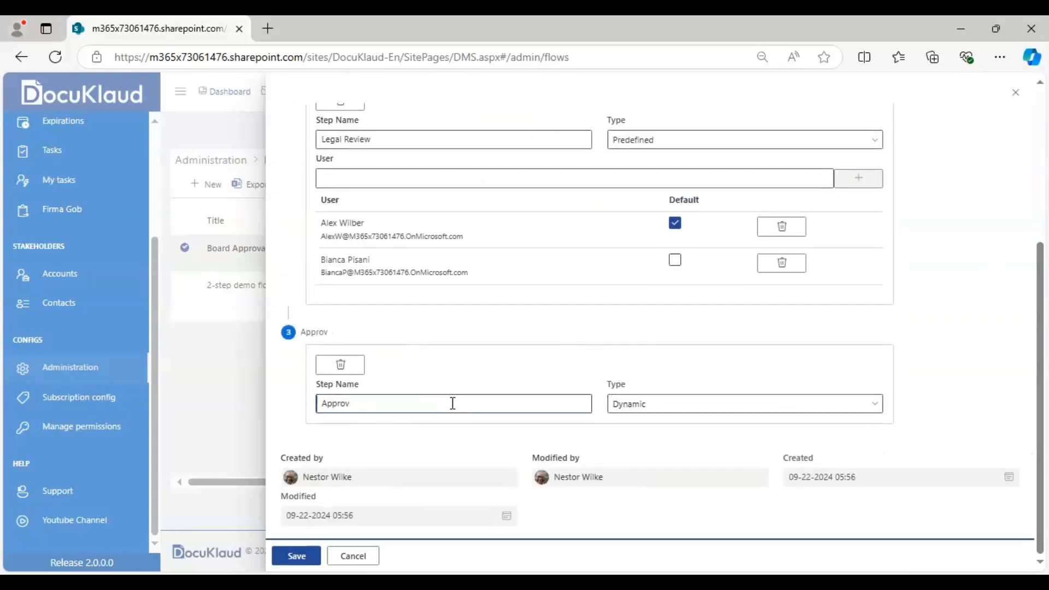
type("Coordination Review")
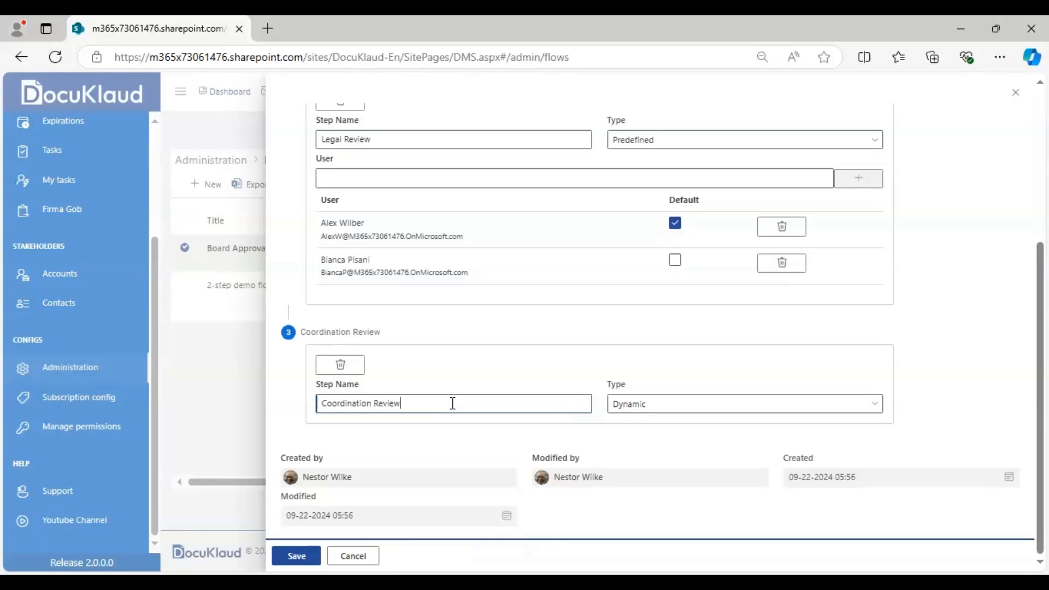
left_click(705, 404)
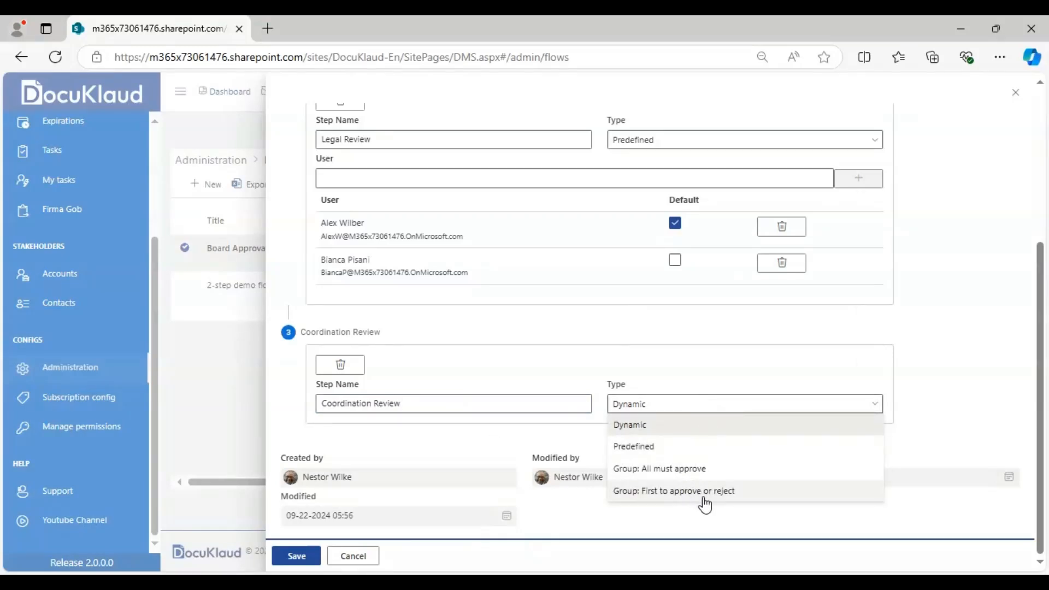
left_click(743, 500)
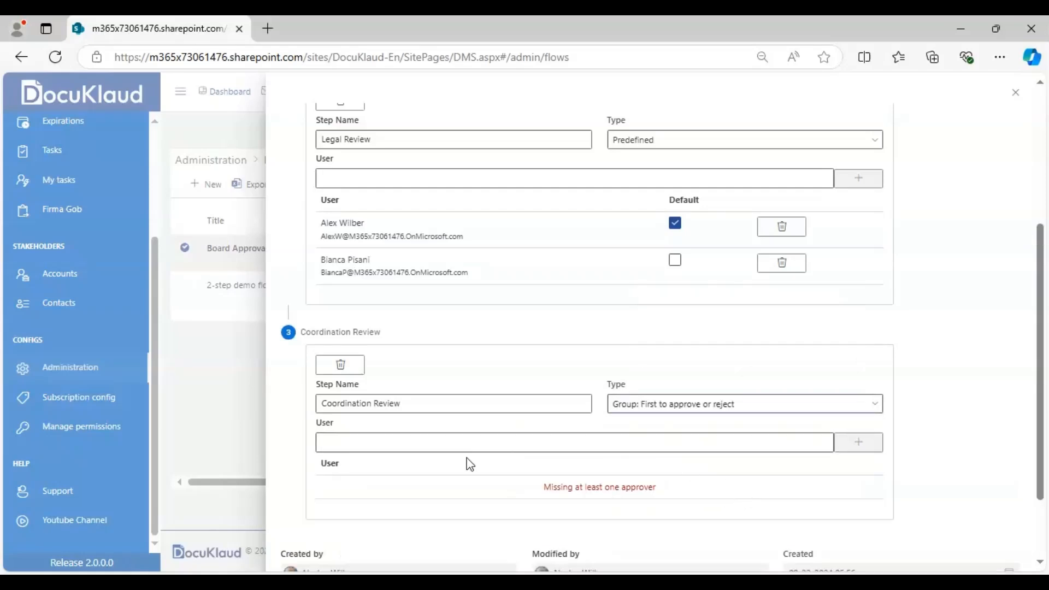
- Find two users by first name and add both as group approvers of the Coordination Review step
left_click(410, 441)
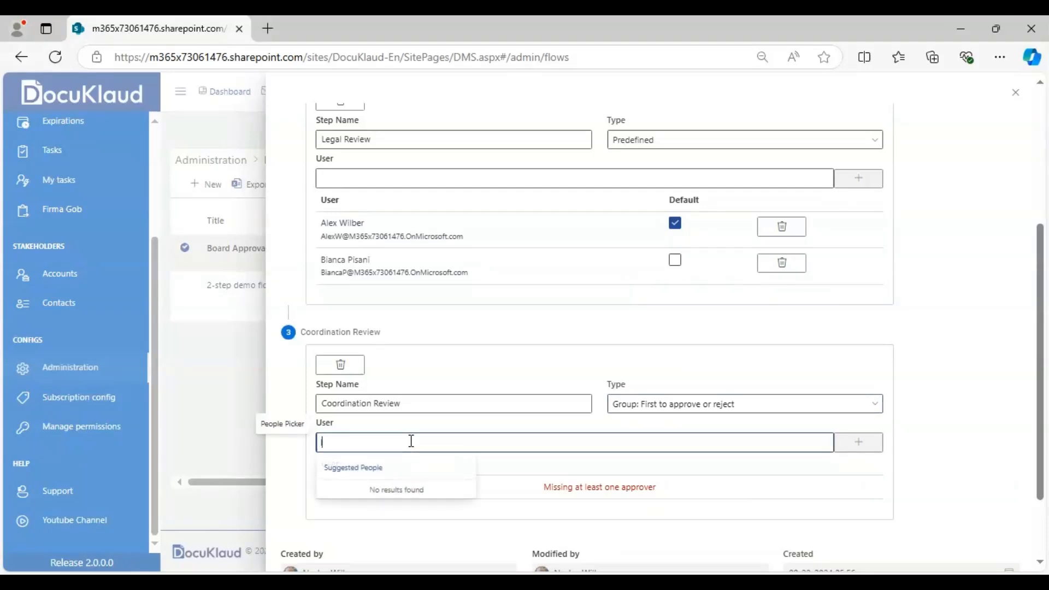
type("Irvin Sayers")
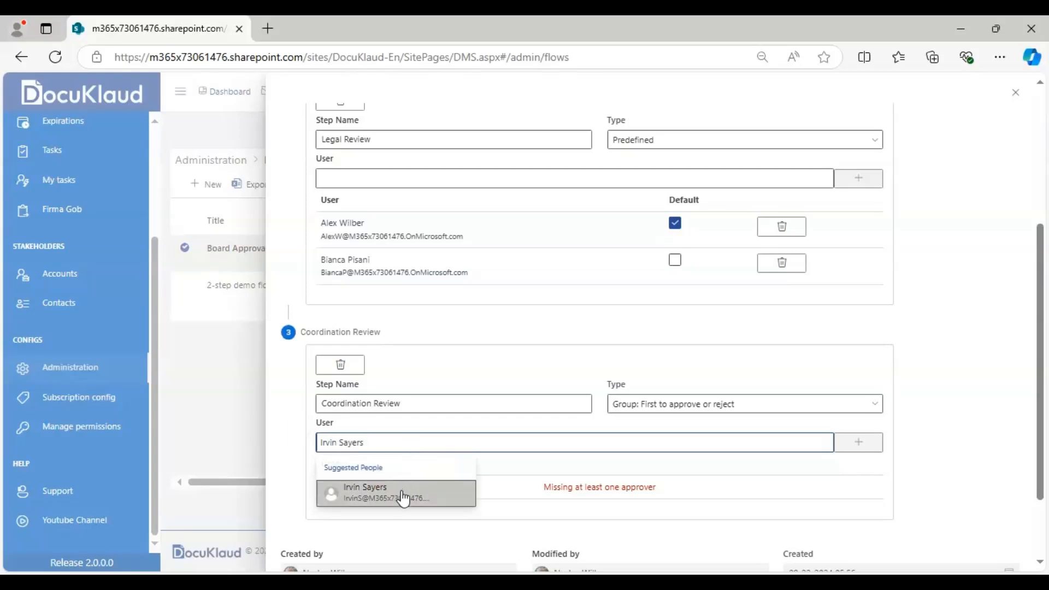
left_click(399, 495)
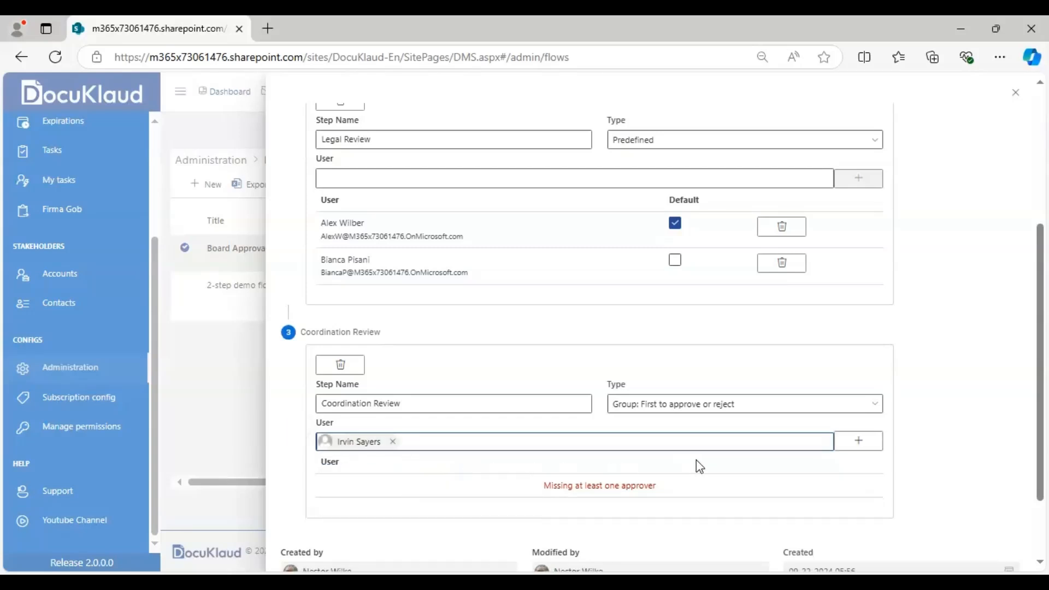
left_click(850, 441)
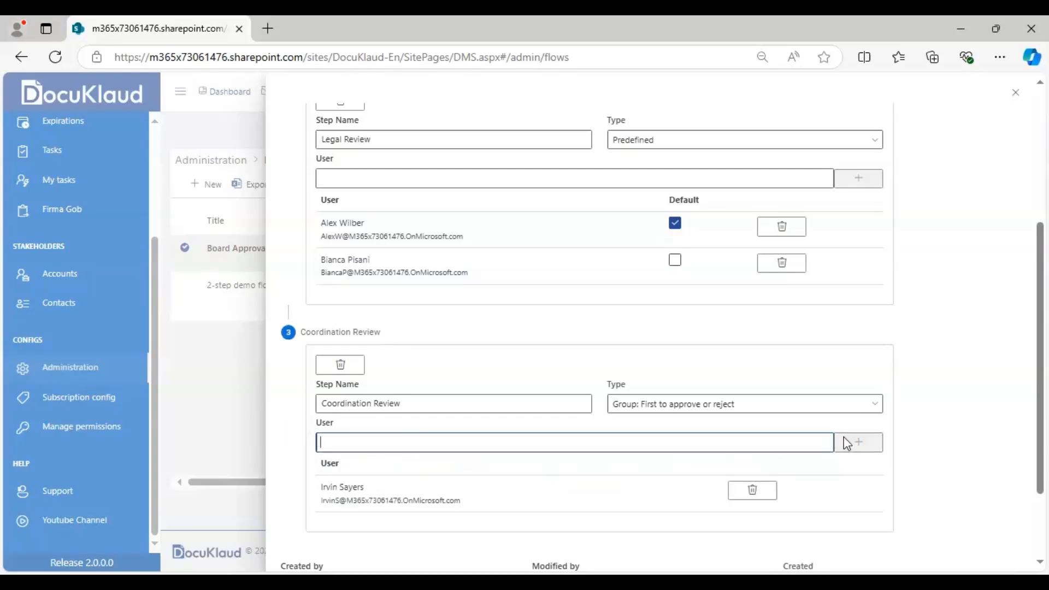
left_click(501, 448)
type("Jon")
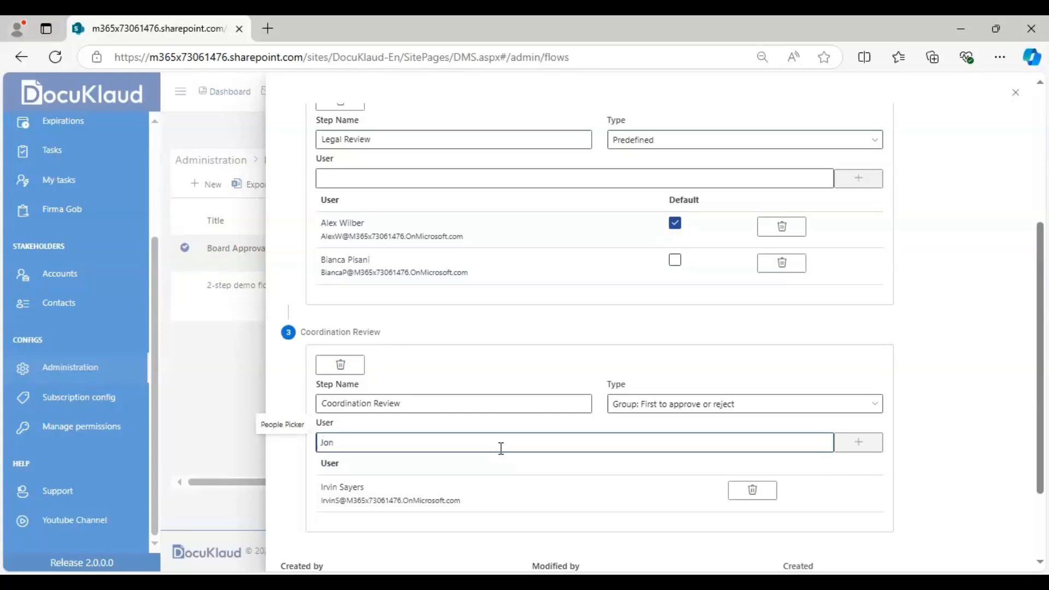
left_click(426, 493)
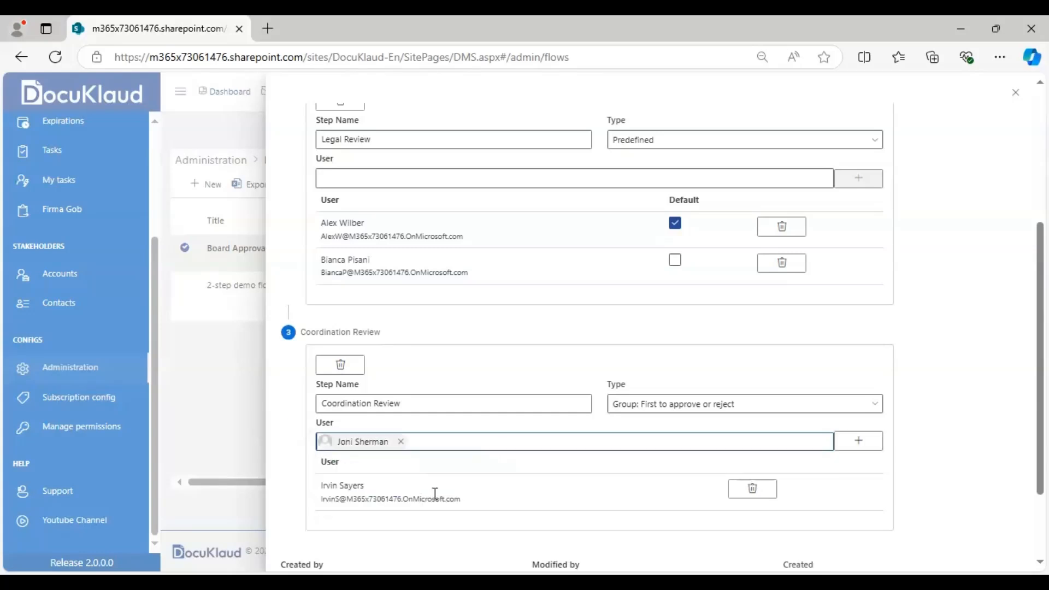
left_click(859, 443)
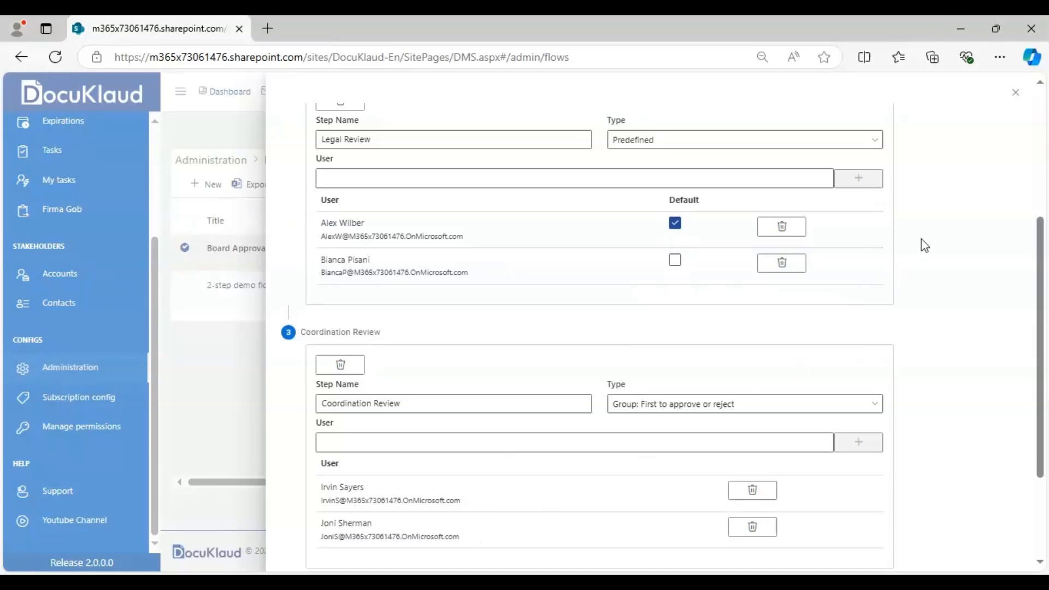
- Add a fourth review step named "Directory" with the type "Group: All must approve"
scroll(1038, 126, "up", 5)
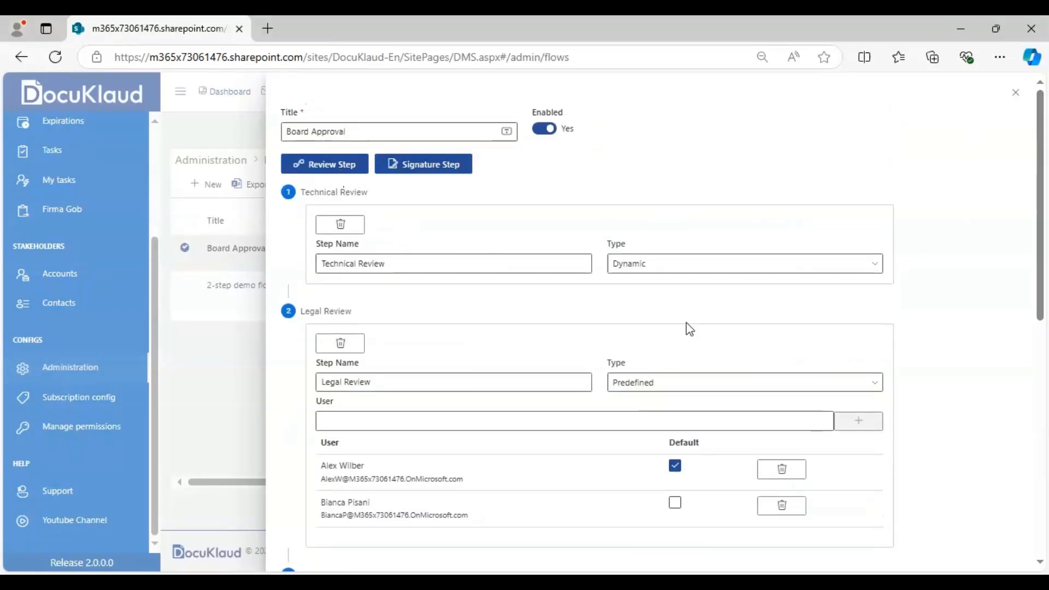
scroll(1040, 431, "down", 8)
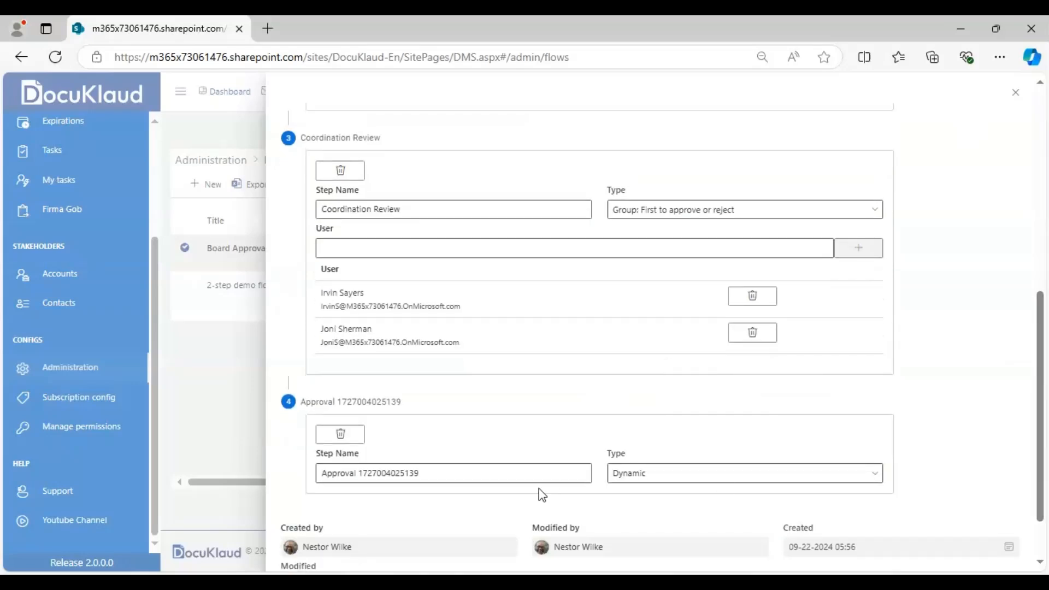
left_click(512, 479)
triple_click(512, 479)
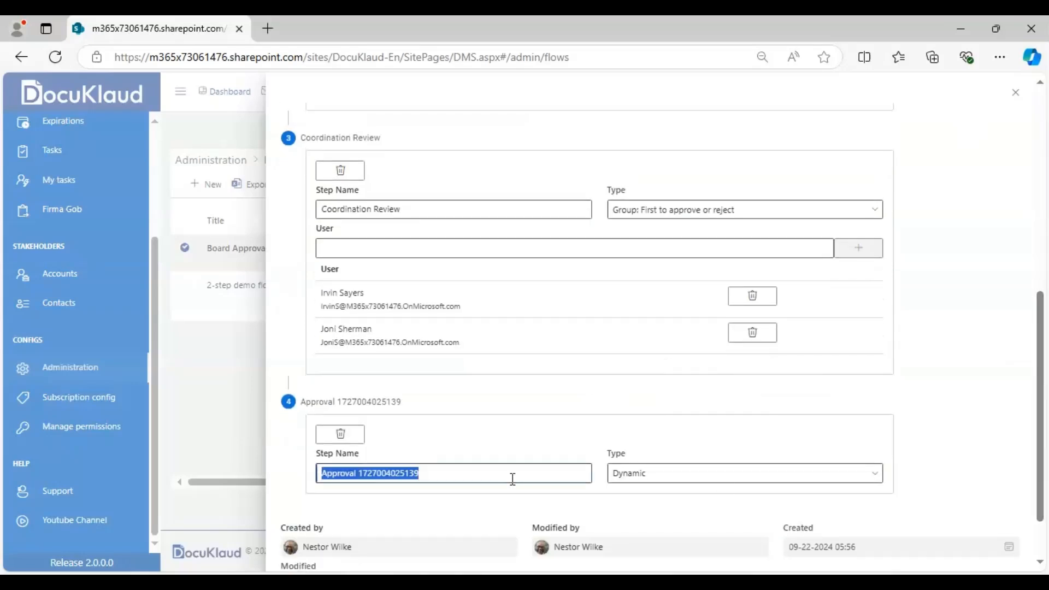
key("BackSpace")
type("Director")
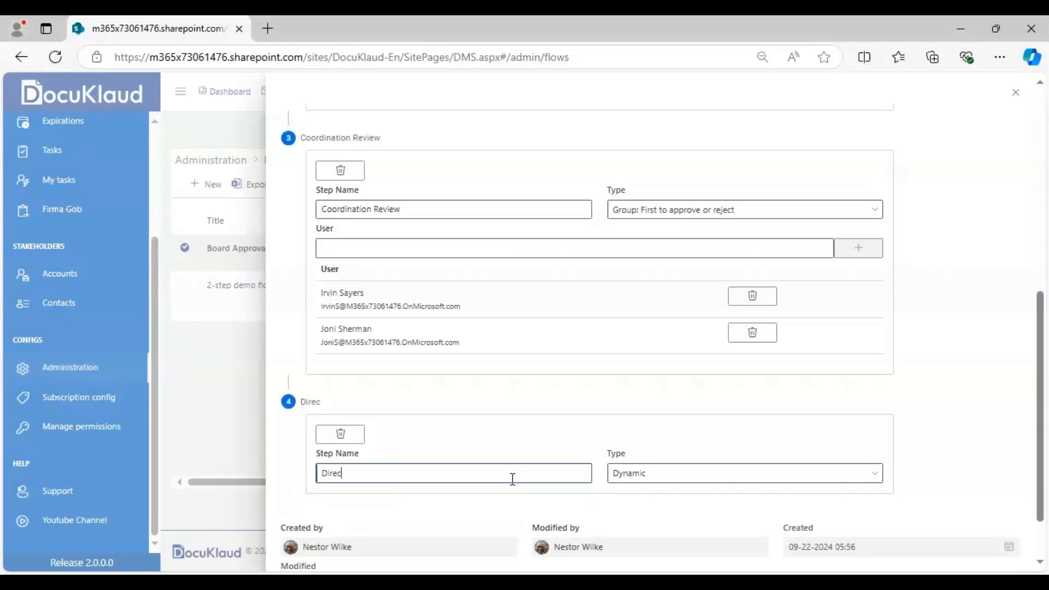
type("y")
left_click(637, 477)
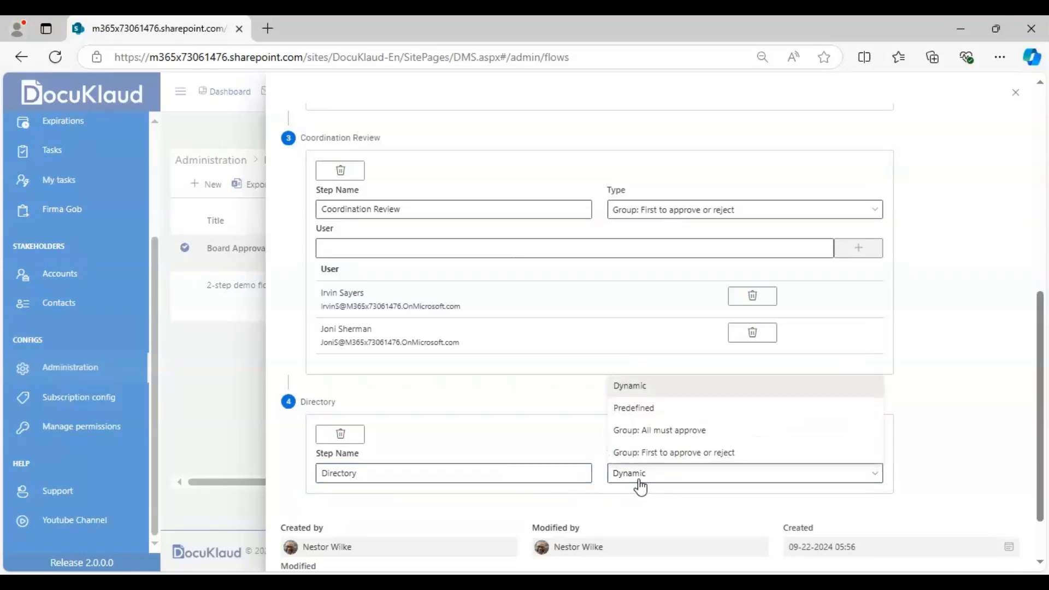
left_click(656, 433)
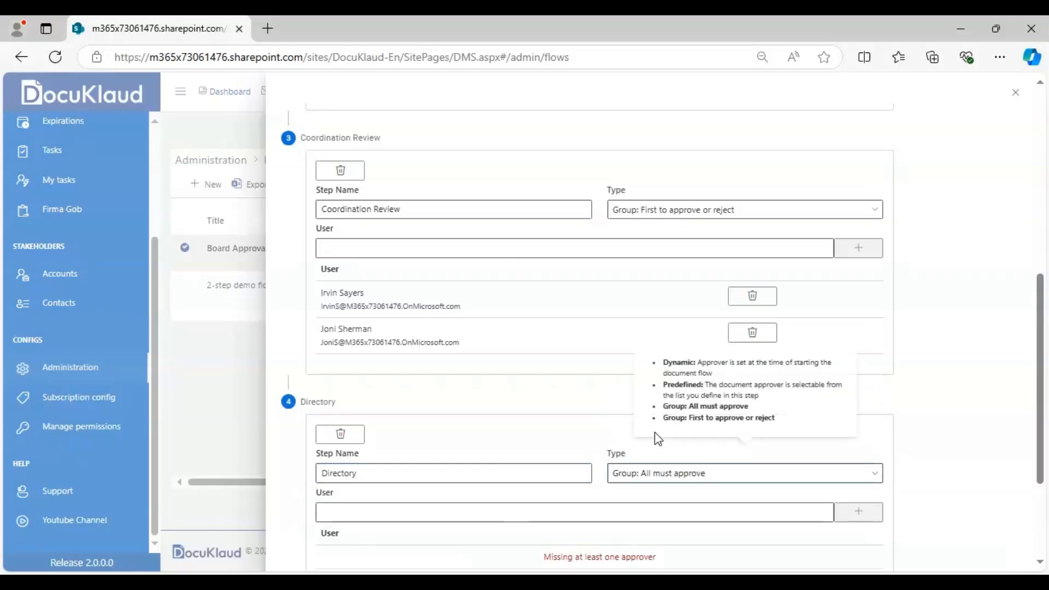
- Find two users by first name and add both as required approvers of the Directory step
left_click(347, 517)
type("M")
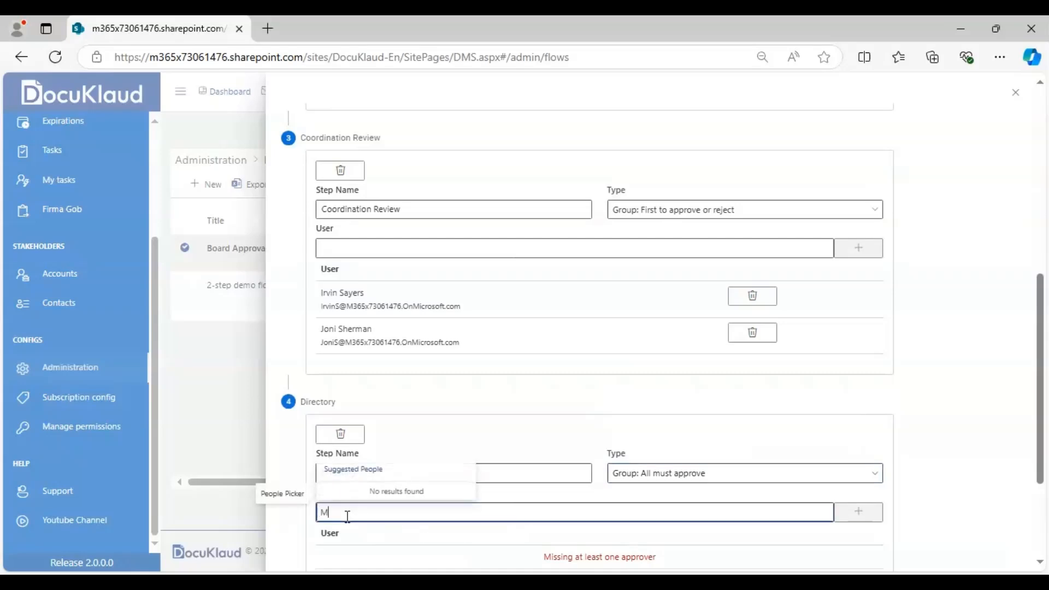
type("iriam Graham")
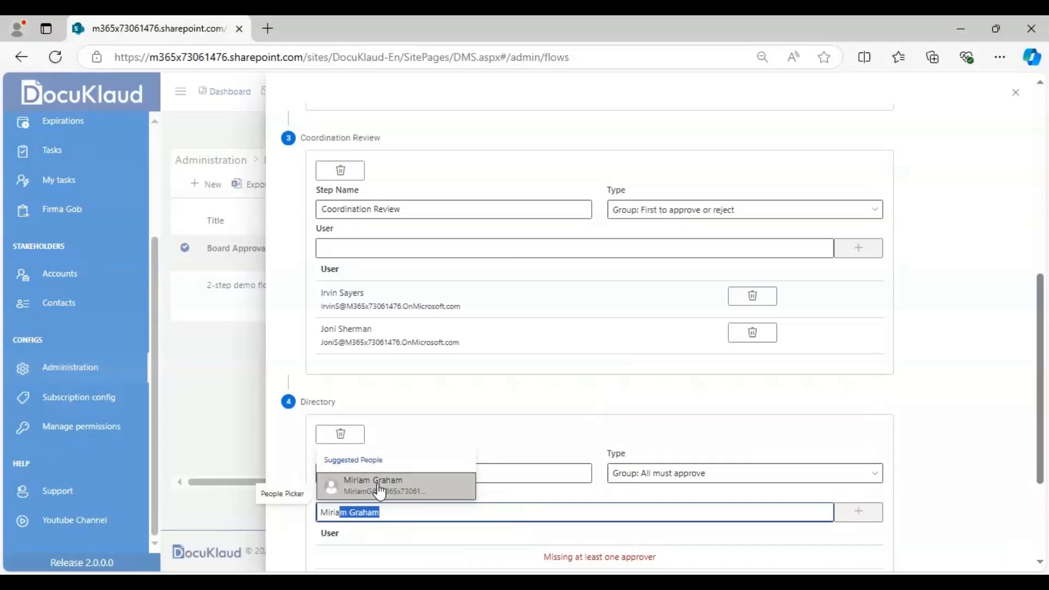
key("Return")
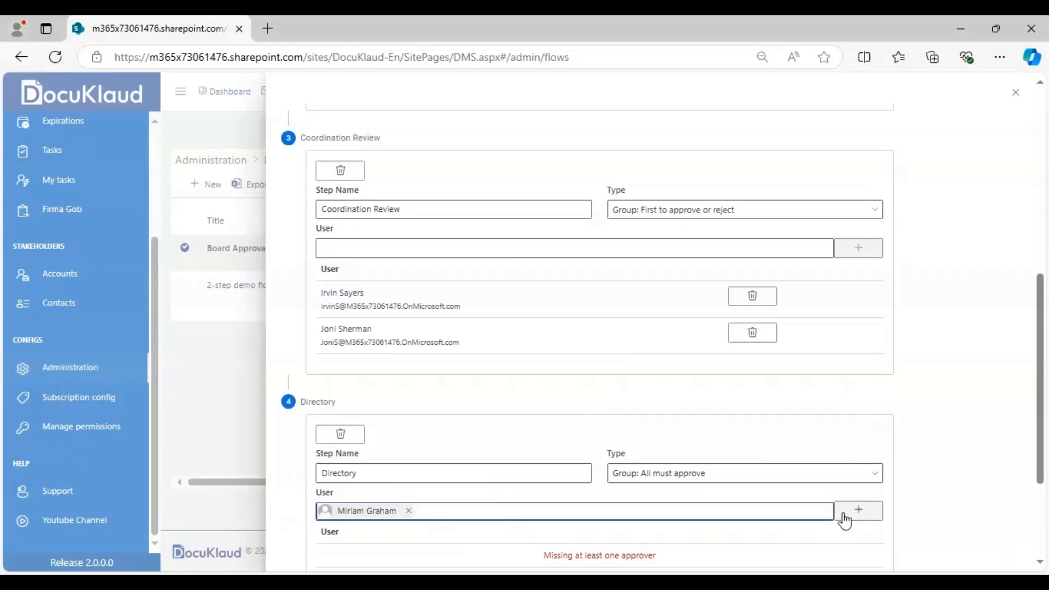
left_click(875, 511)
left_click(514, 511)
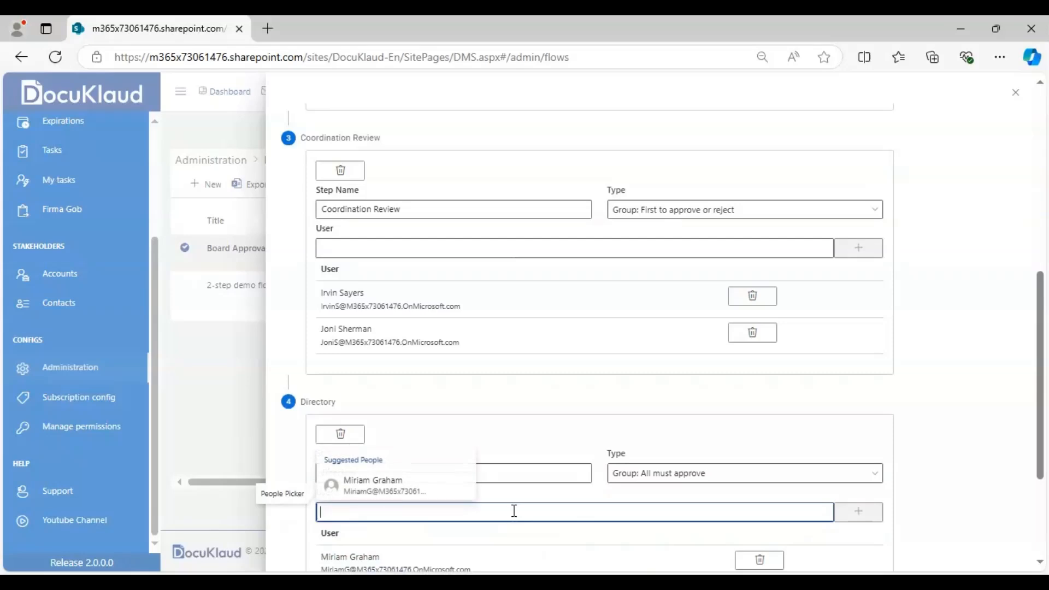
type("Nestor Wilke")
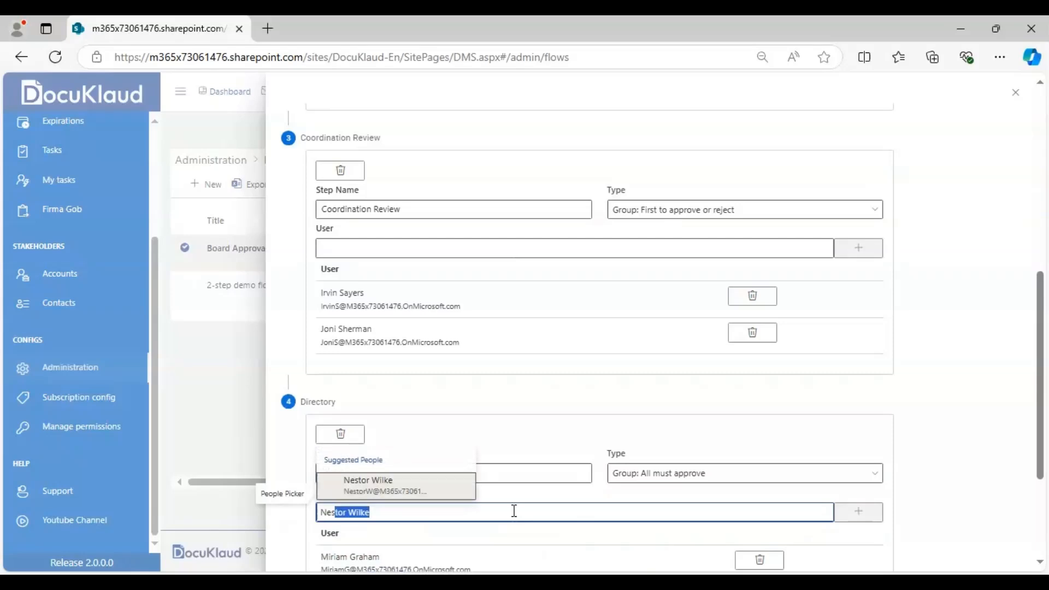
left_click(457, 491)
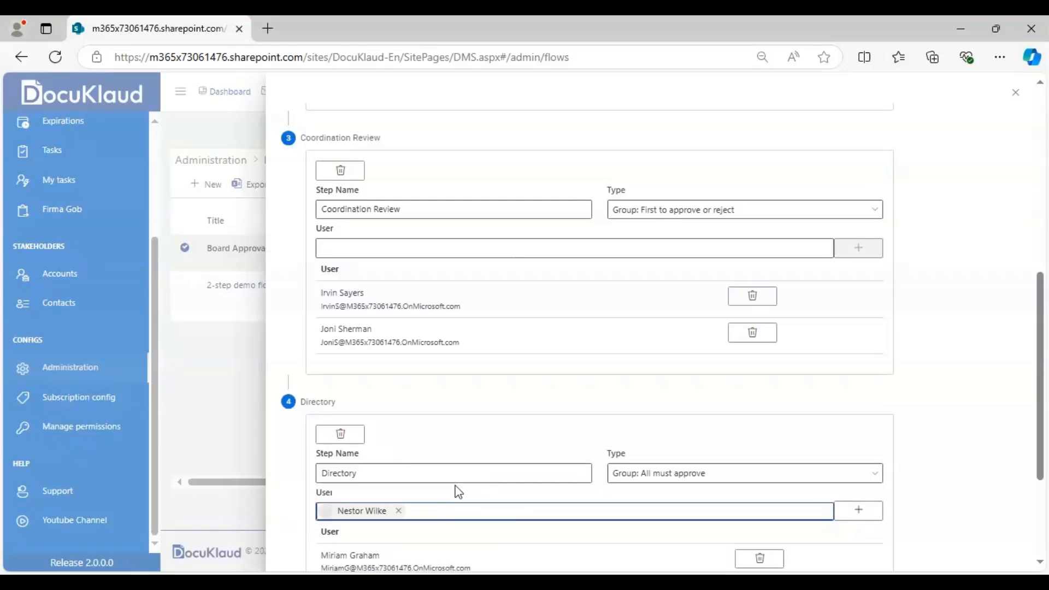
left_click(858, 510)
- Review the flow's title and the type and approvers of each of its four review steps
left_click_drag(1042, 372, 1042, 440)
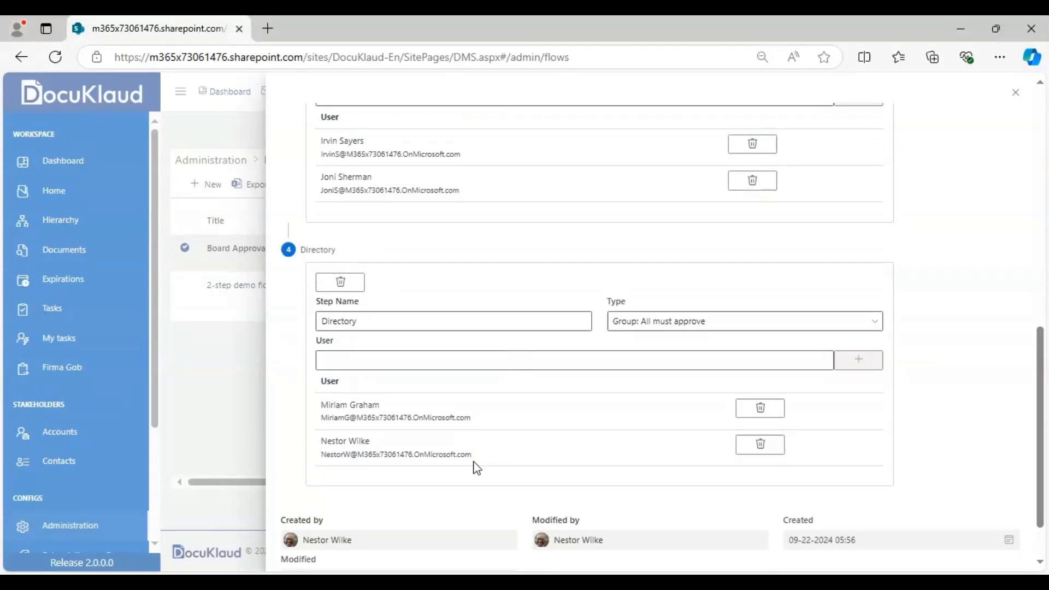
left_click(1041, 127)
left_click(1042, 127)
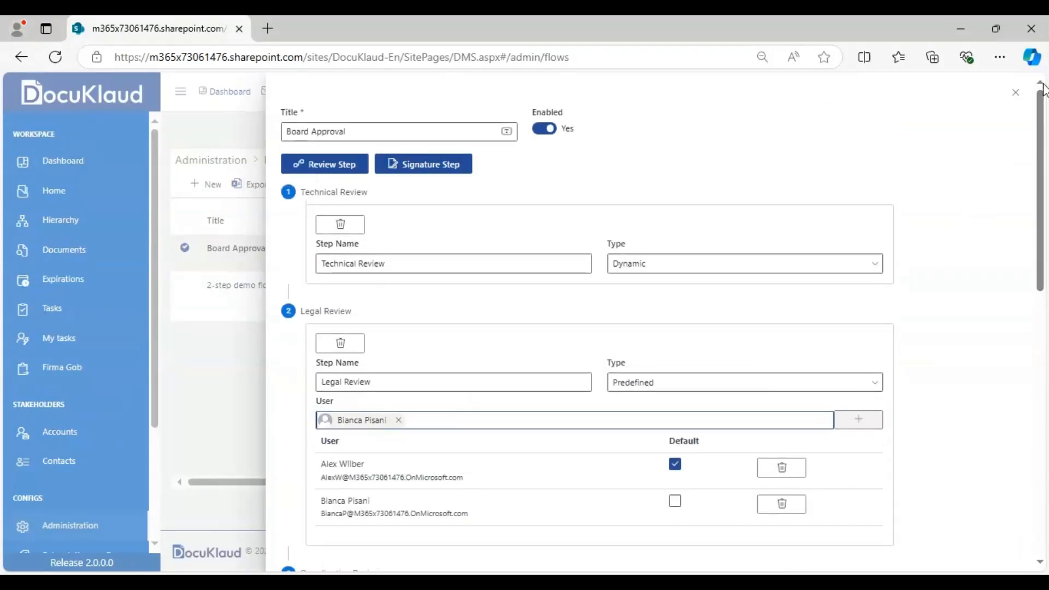
left_click(347, 134)
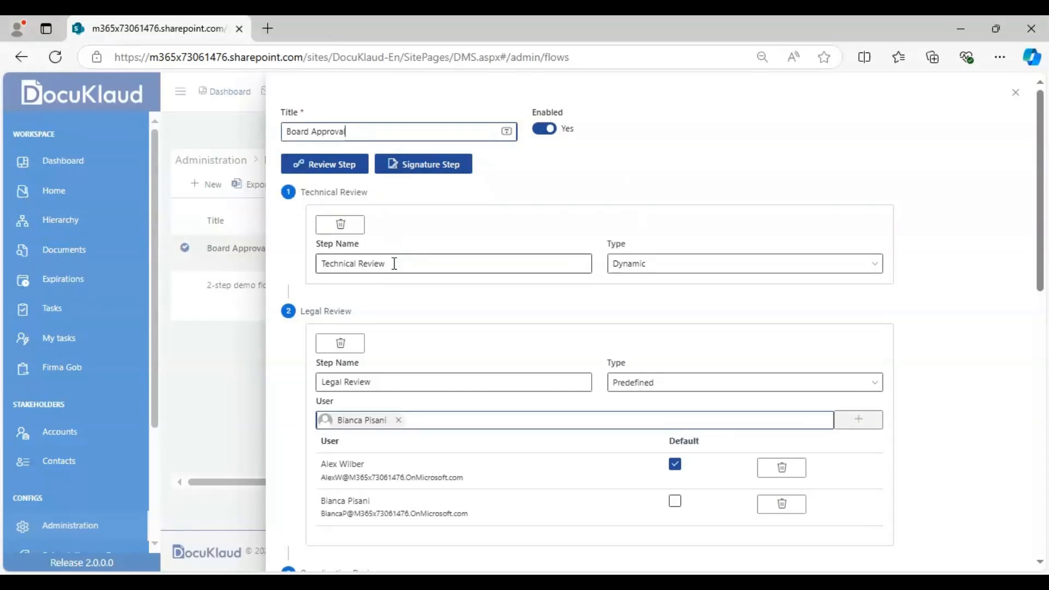
left_click(639, 273)
left_click(640, 277)
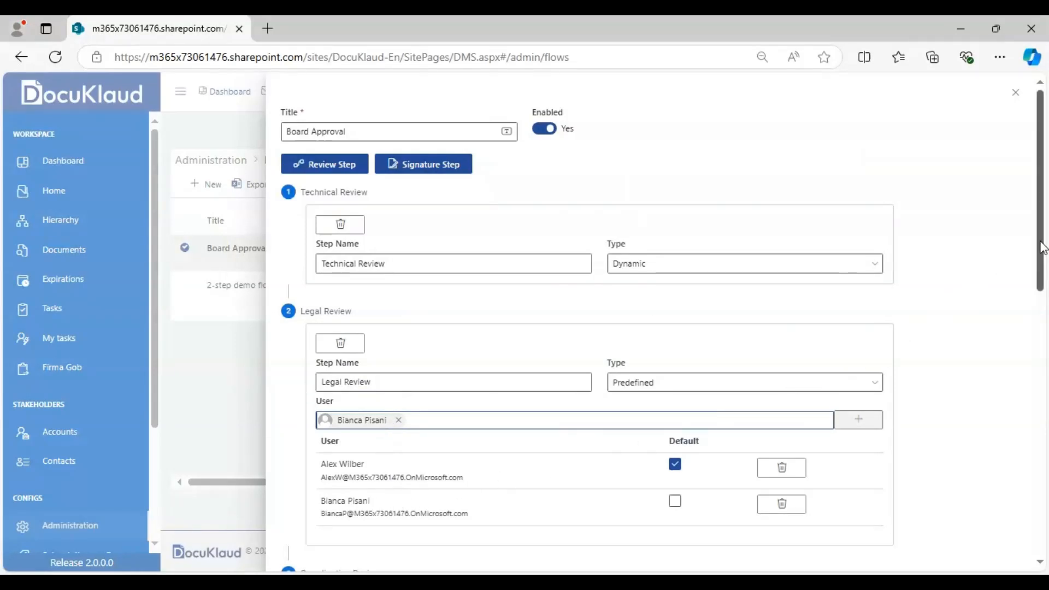
left_click_drag(1042, 249, 1038, 344)
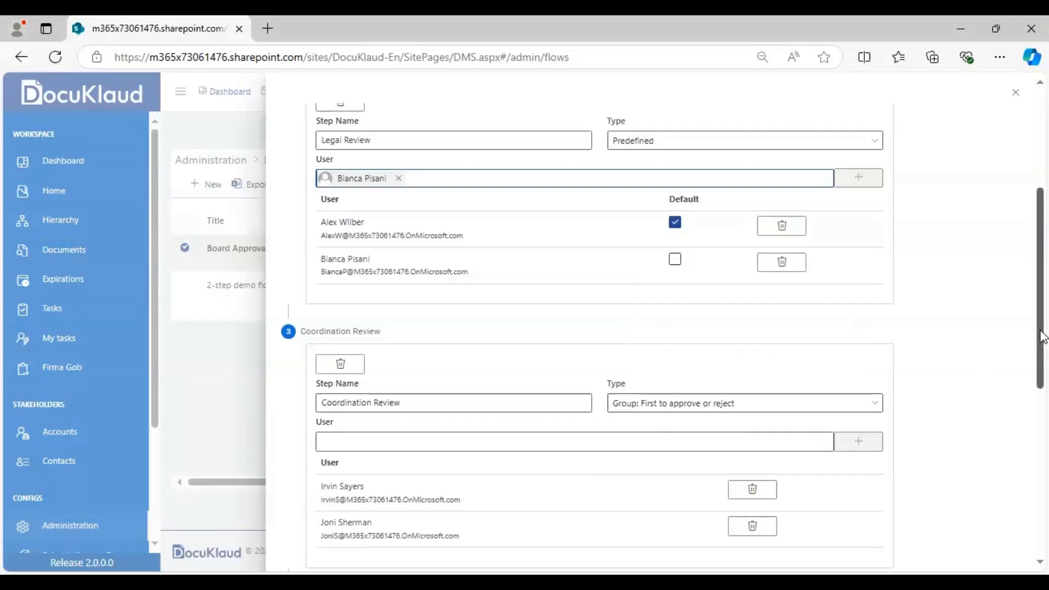
left_click_drag(1042, 337, 1042, 462)
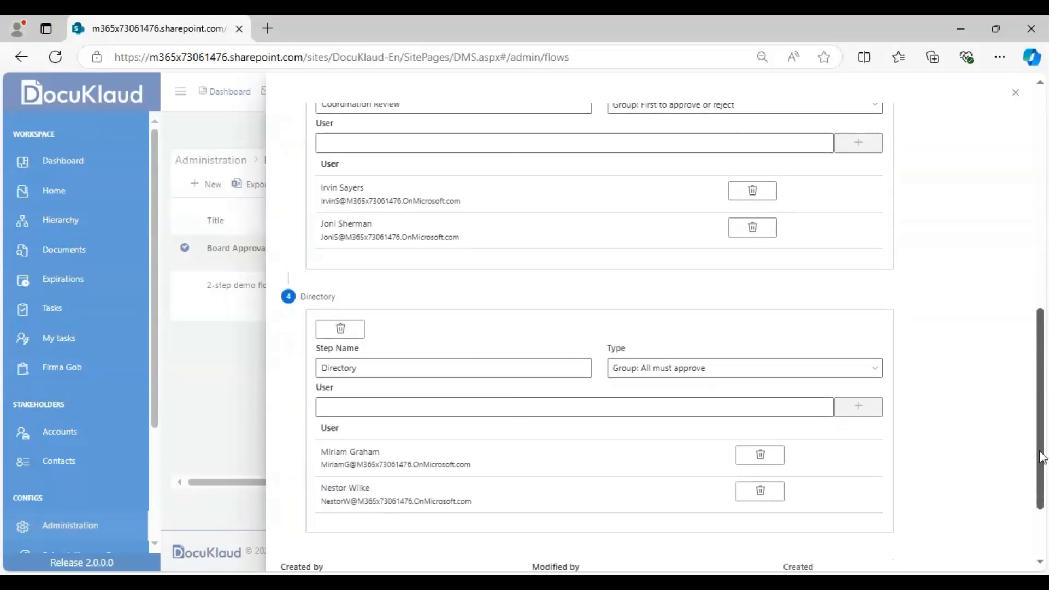
- Rename the fourth review step as "Board Approval" and save the flow
double_click(438, 376)
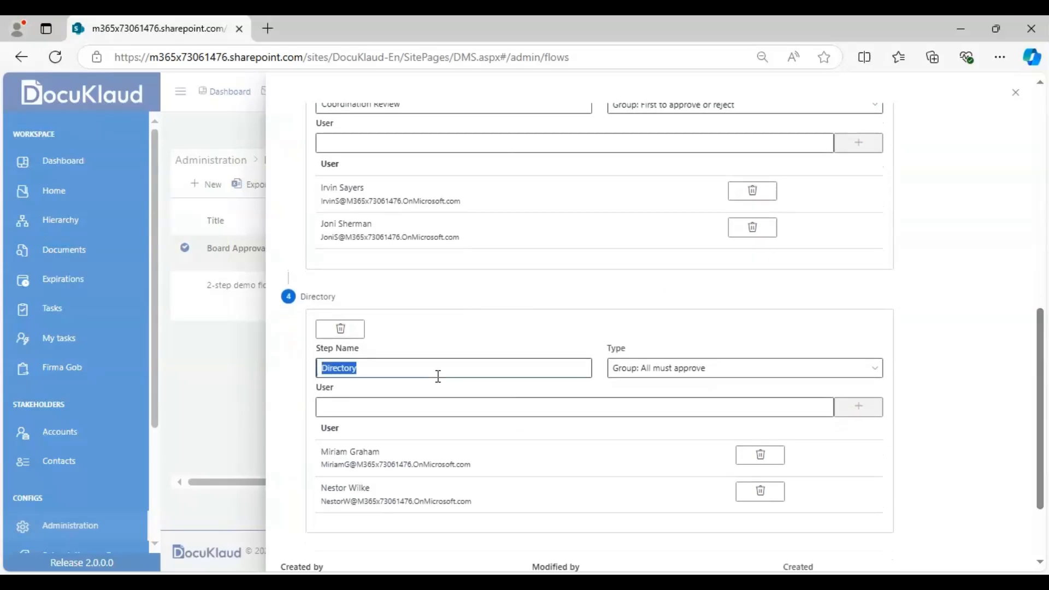
key("BackSpace")
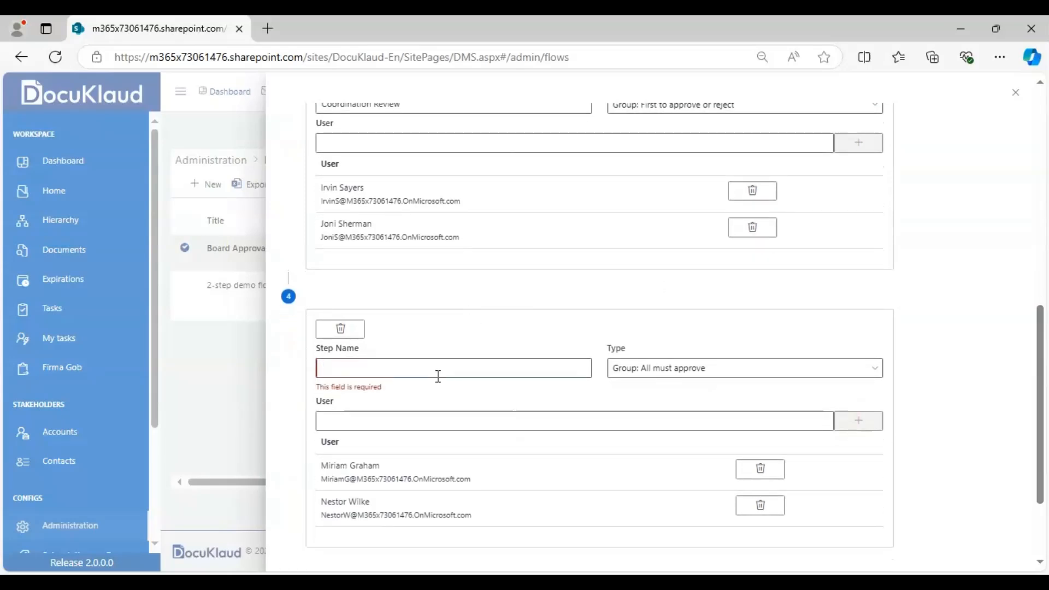
type("Boa")
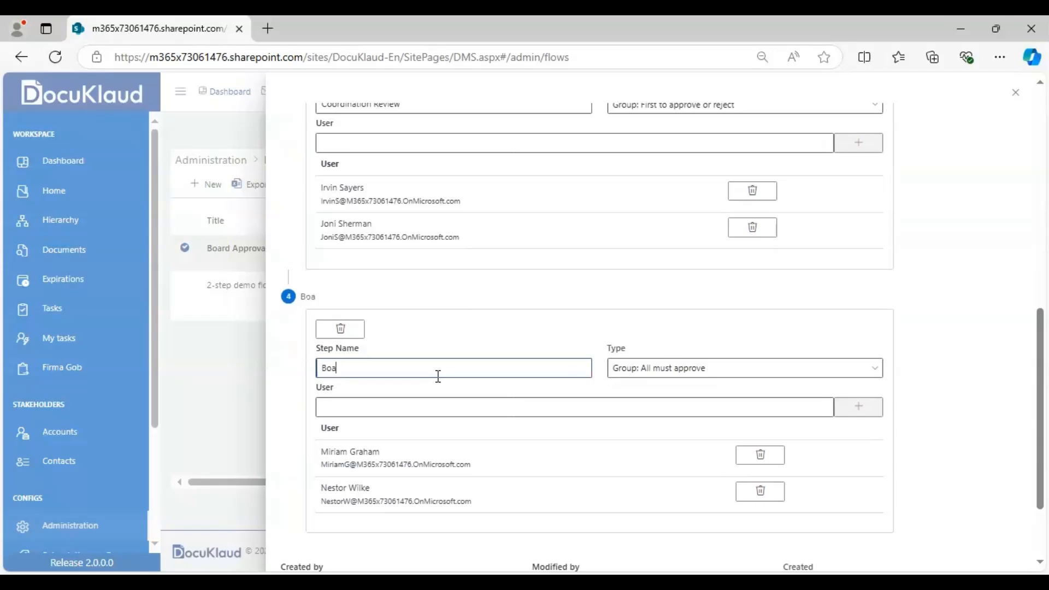
type("rd Approval")
scroll(928, 471, "down", 2)
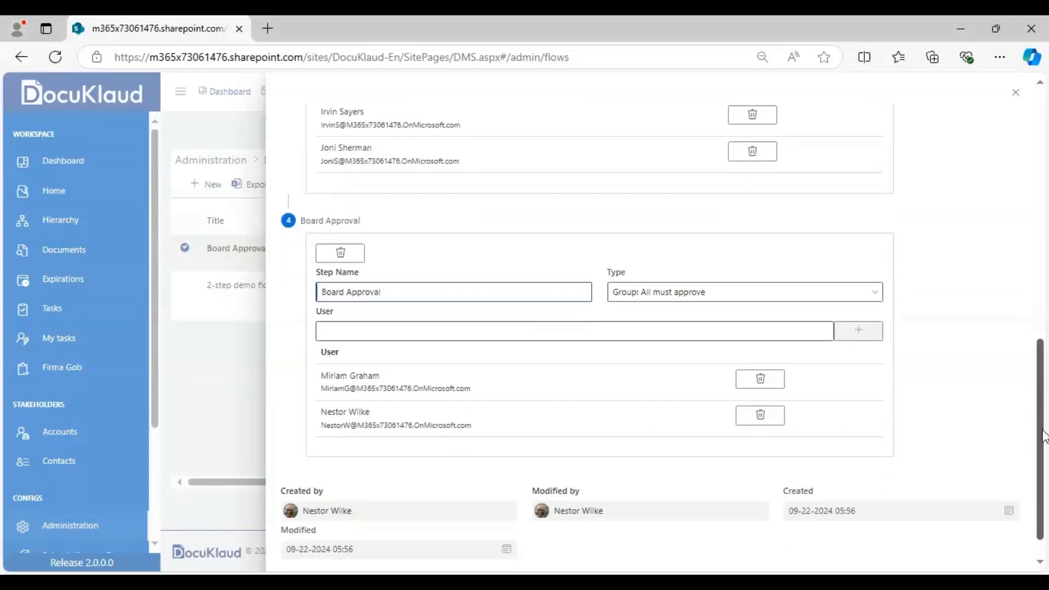
left_click(305, 563)
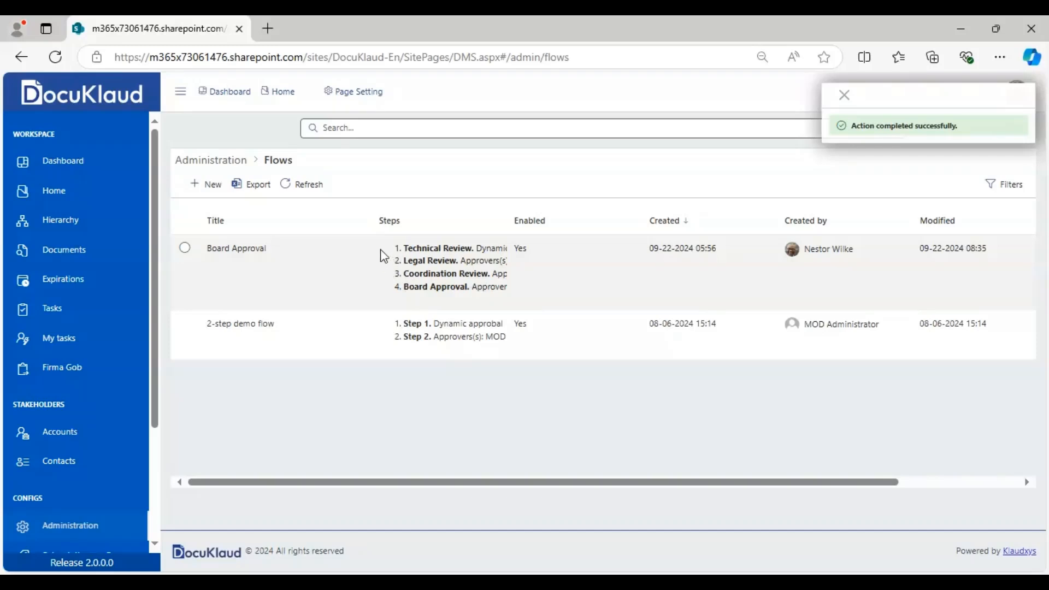
- Reopen the saved Board Approval flow to check its steps, and close it without changes
double_click(402, 270)
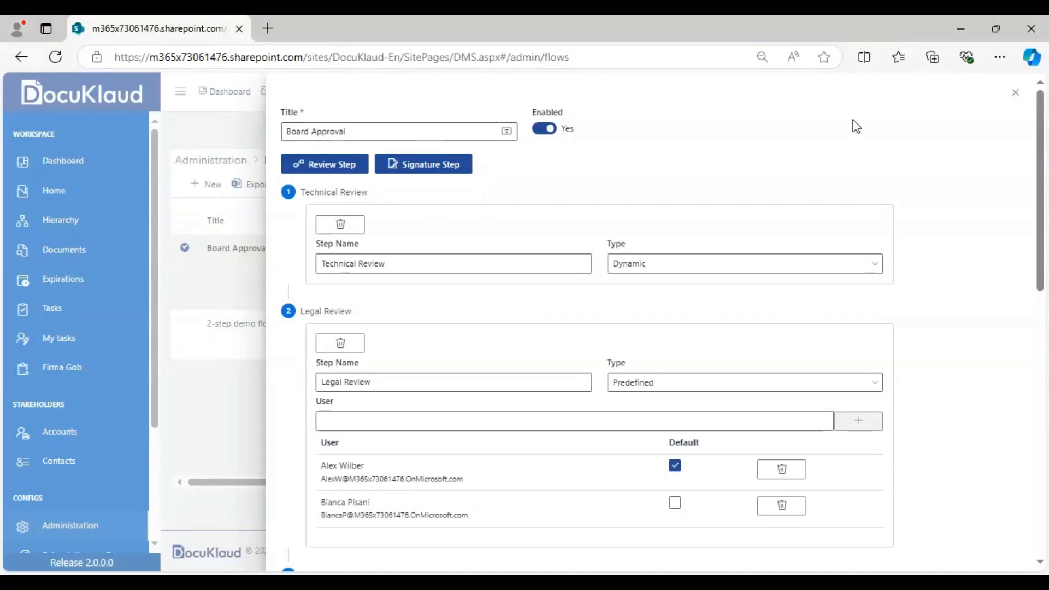
left_click(1015, 93)
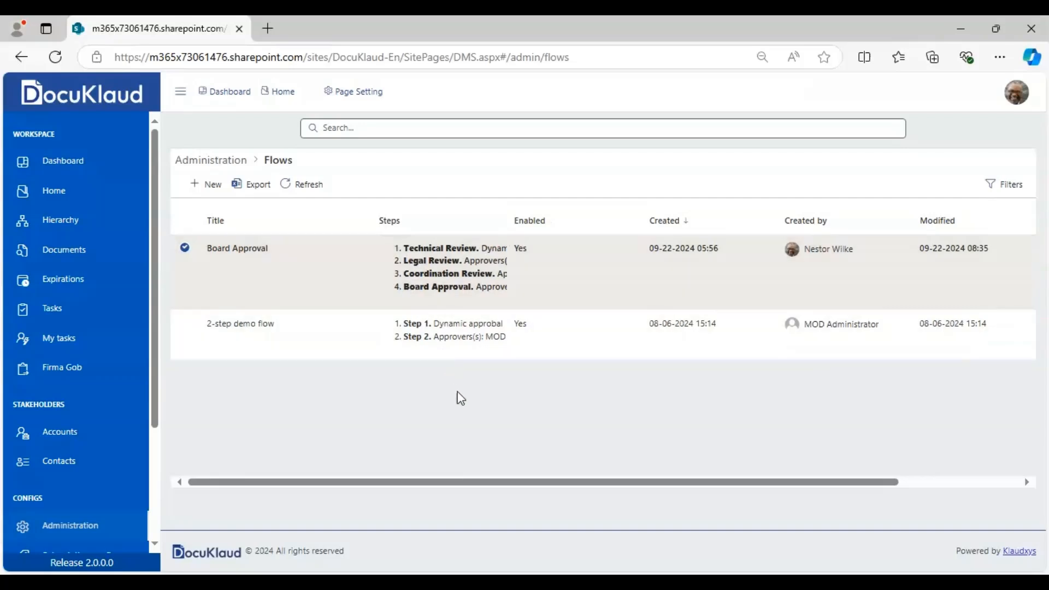
left_click(467, 417)
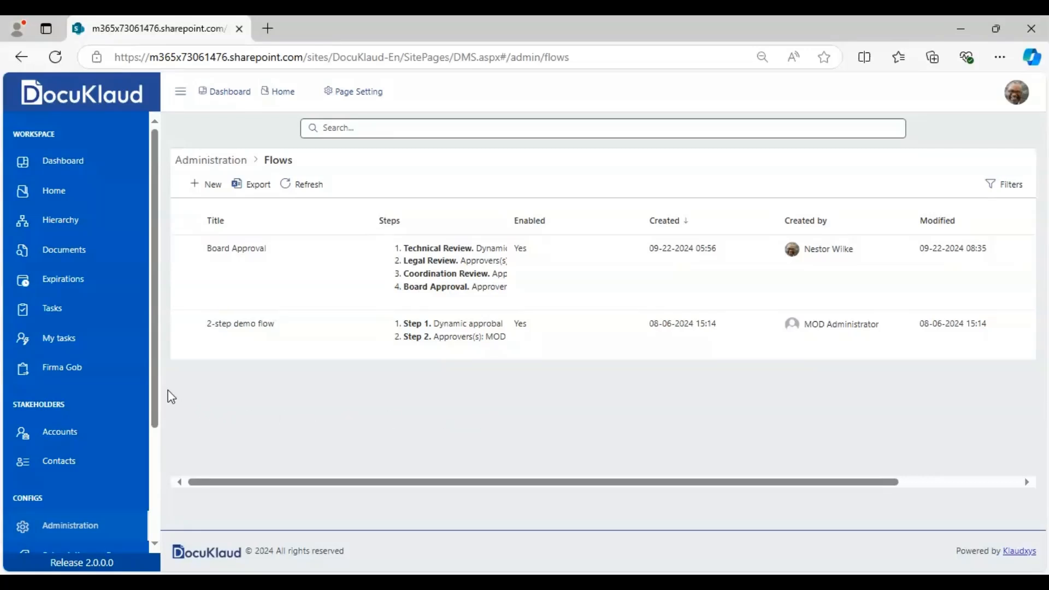
- Return to the Administration overview page
left_click(86, 524)
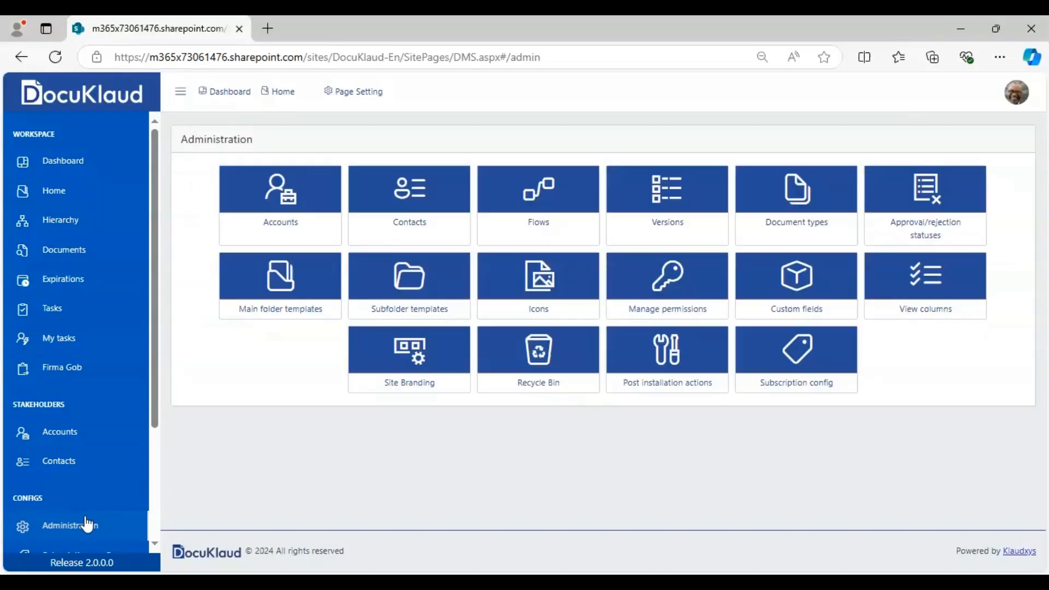